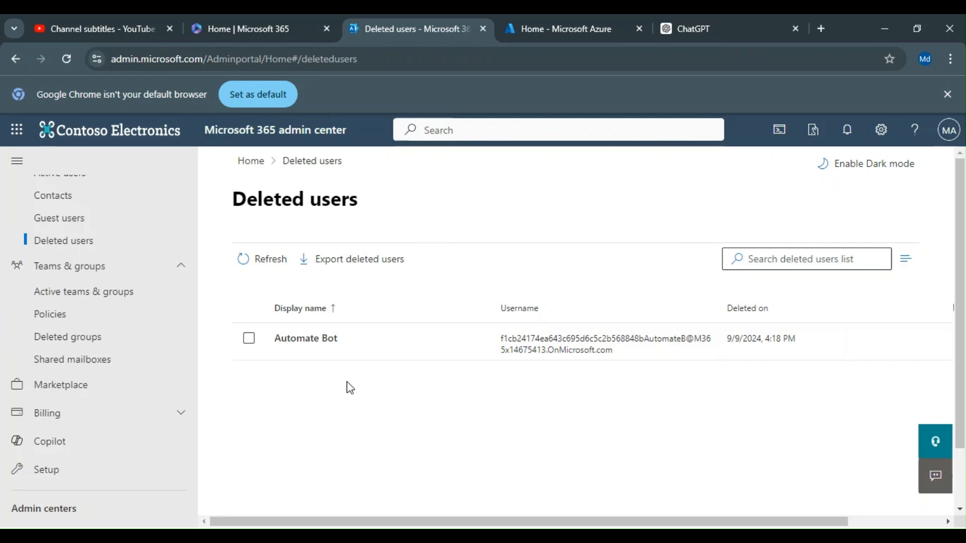
Start adding a new team from the active teams and groups list and name it Teams, leaving the description empty.
{"action": "left_click", "coordinate": [82, 301]}
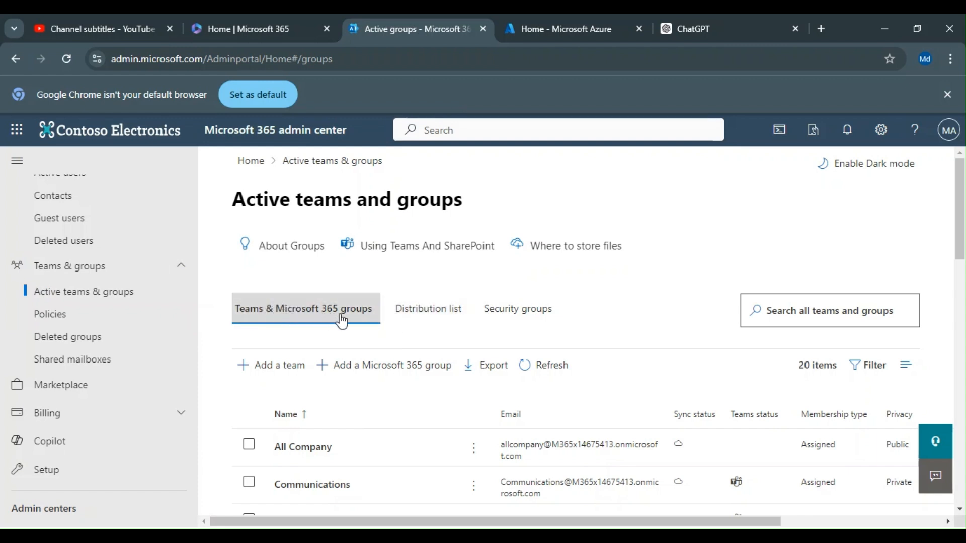
{"action": "scroll", "coordinate": [341, 319], "scroll_direction": "down", "scroll_amount": 1}
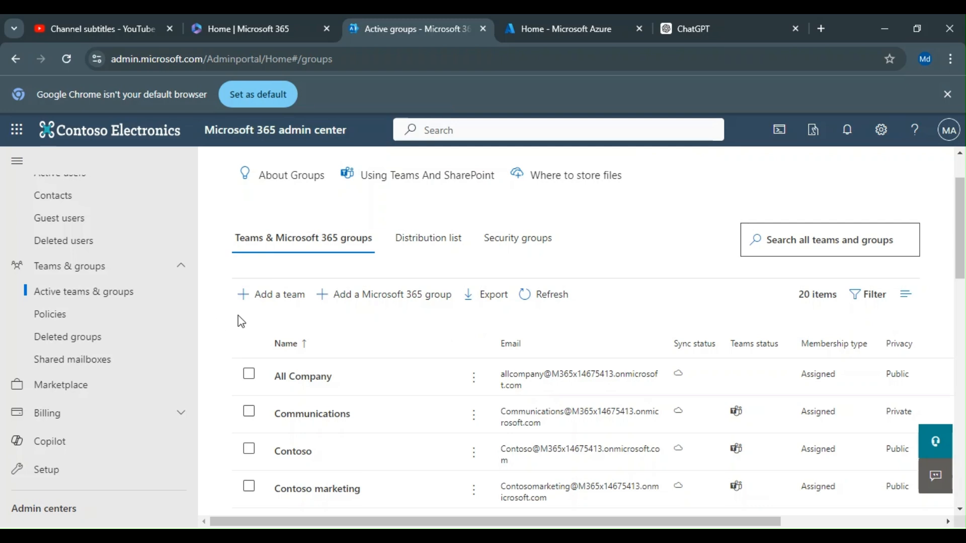
{"action": "left_click", "coordinate": [272, 304]}
{"action": "scroll", "coordinate": [385, 340], "scroll_direction": "down", "scroll_amount": 2}
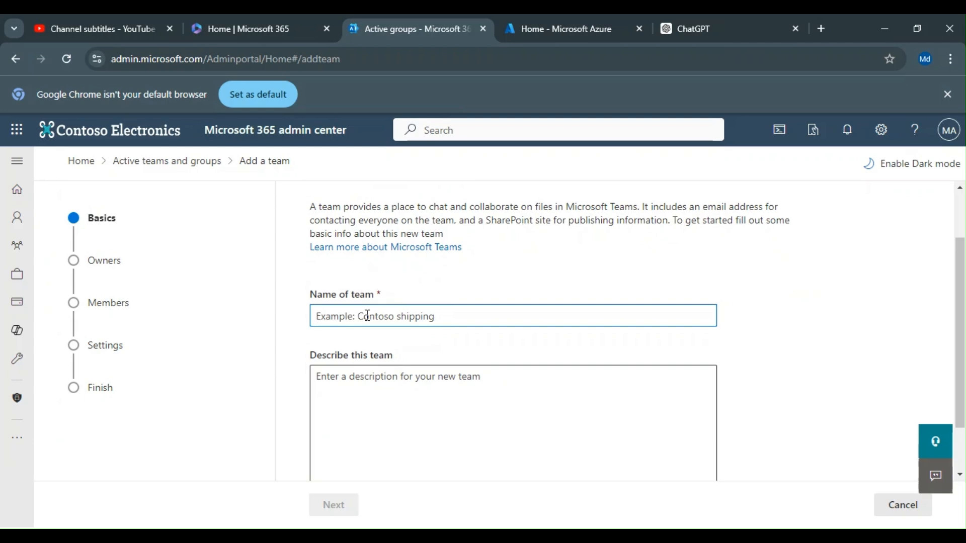
{"action": "type", "text": "Teas"}
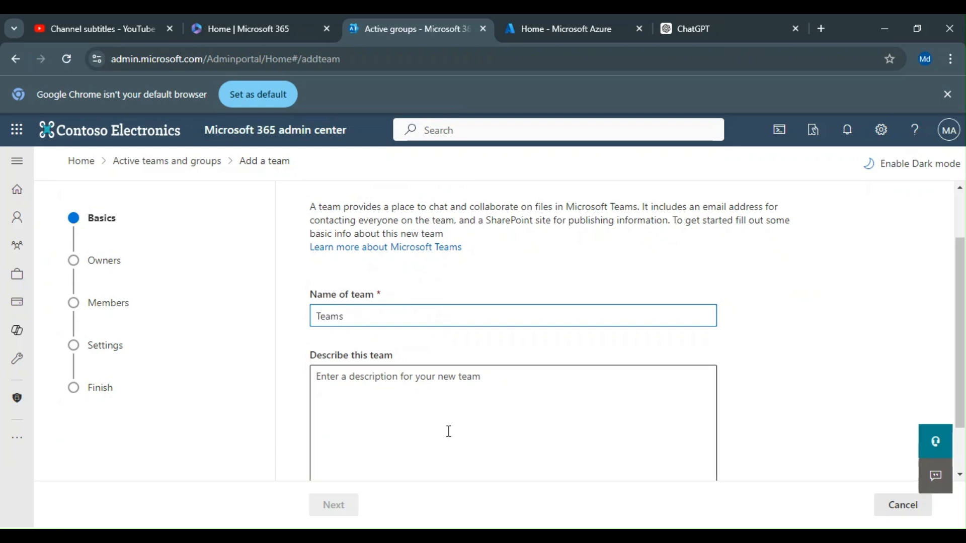
{"action": "scroll", "coordinate": [448, 431], "scroll_direction": "down", "scroll_amount": 1}
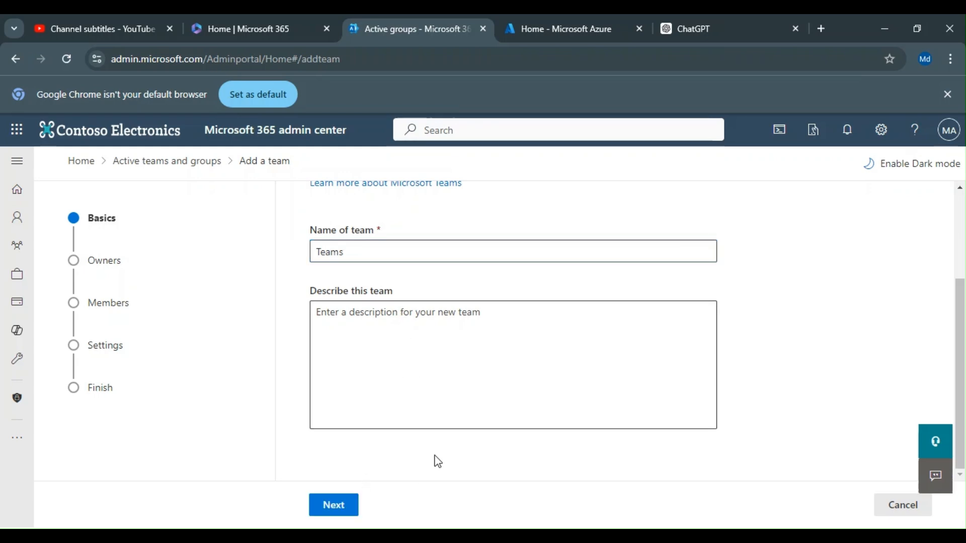
{"action": "left_click", "coordinate": [337, 506]}
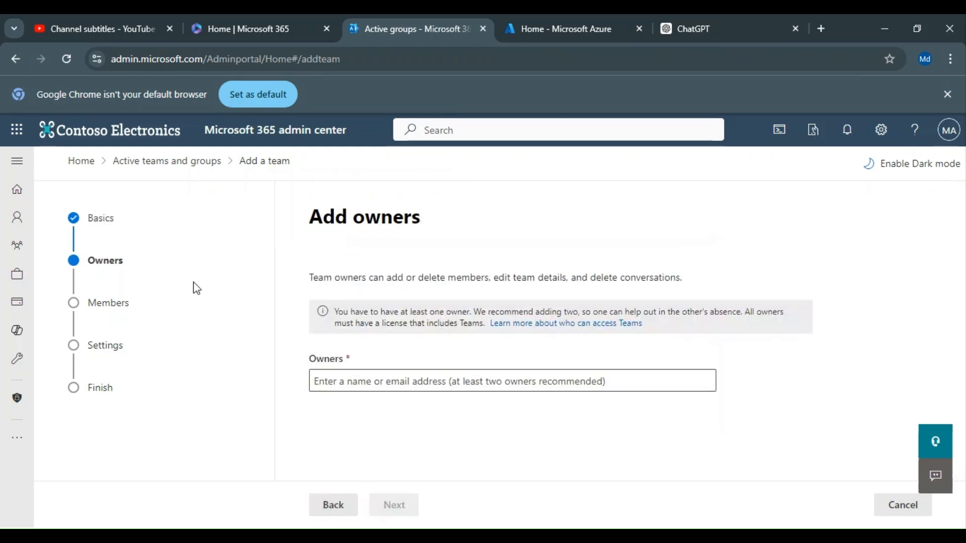
Assign MOD Administrator as the owner of the new team and continue to the members stage.
{"action": "left_click", "coordinate": [384, 390]}
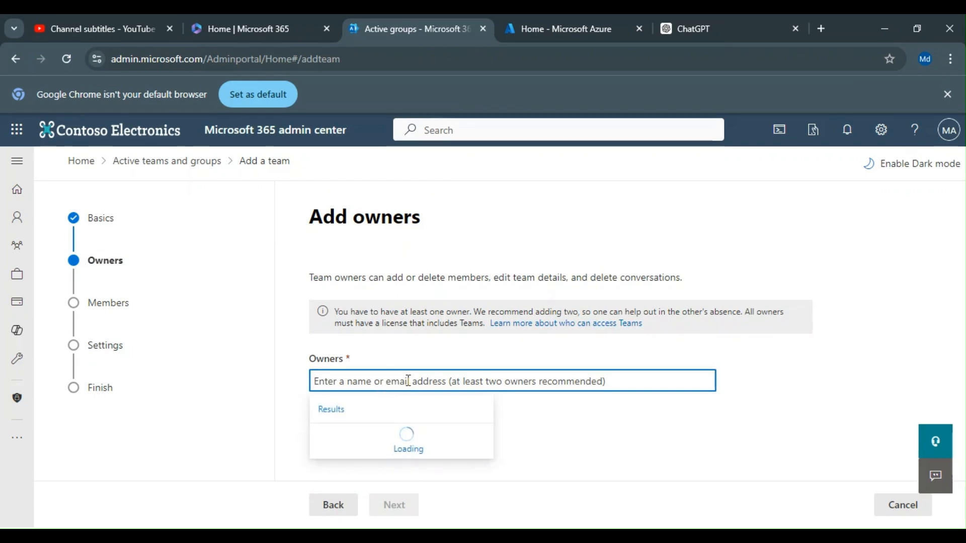
{"action": "type", "text": "mod"}
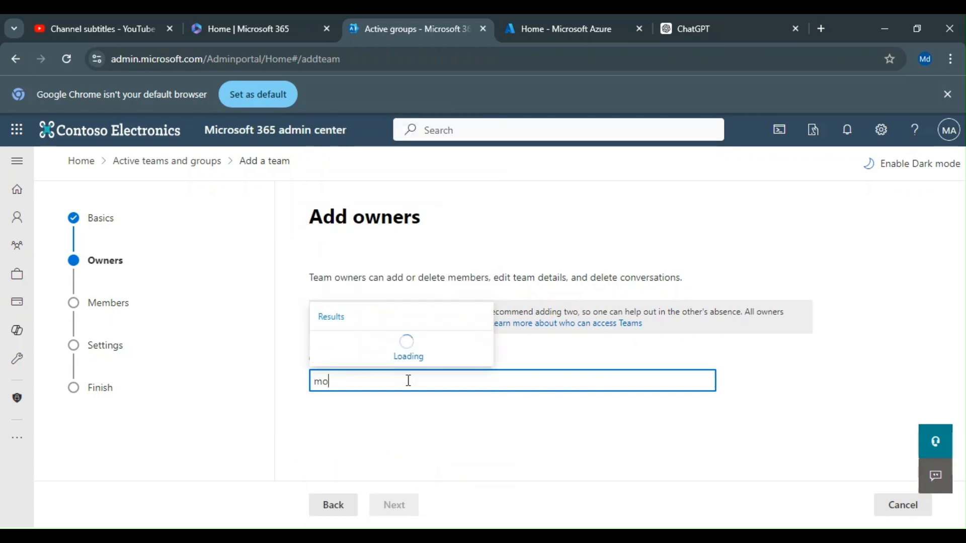
{"action": "left_click", "coordinate": [390, 350]}
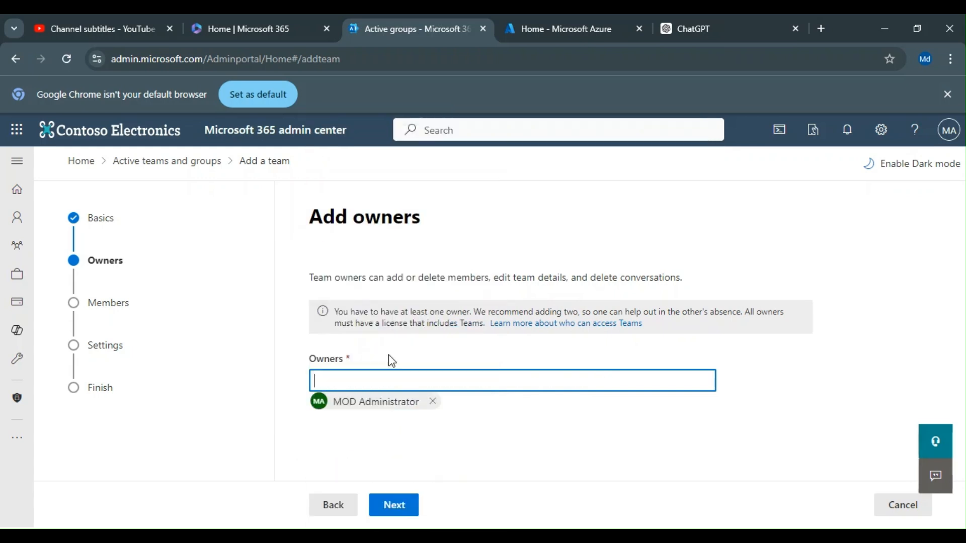
{"action": "left_click", "coordinate": [400, 505]}
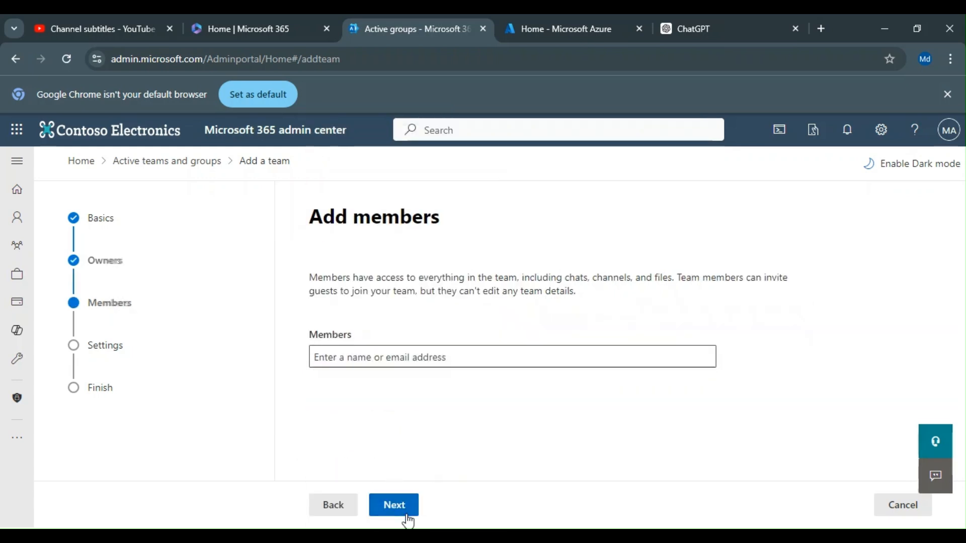
Add three suggested users as members of the new team and continue to its settings.
{"action": "left_click", "coordinate": [394, 353]}
{"action": "left_click", "coordinate": [778, 327]}
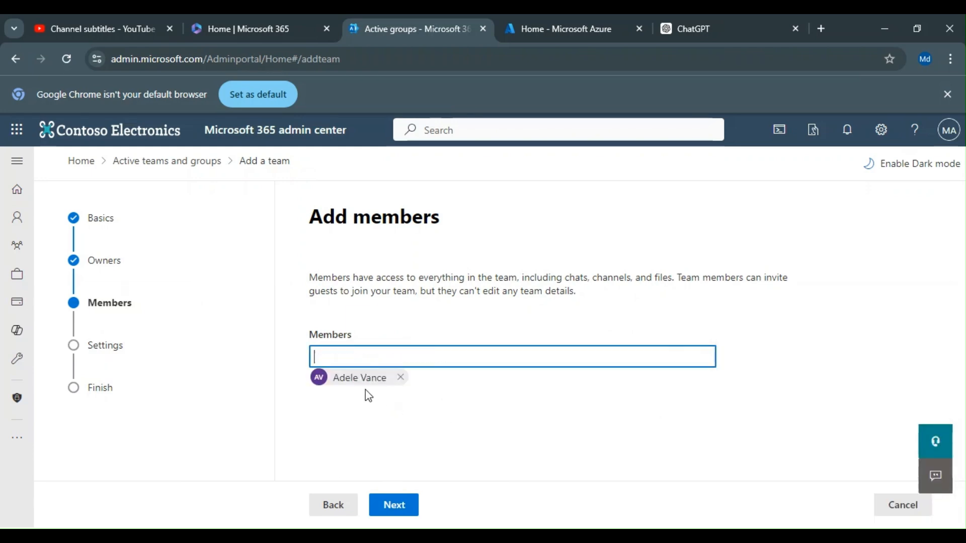
{"action": "left_click", "coordinate": [791, 428]}
{"action": "left_click", "coordinate": [422, 355]}
{"action": "left_click", "coordinate": [804, 481]}
{"action": "left_click", "coordinate": [411, 507]}
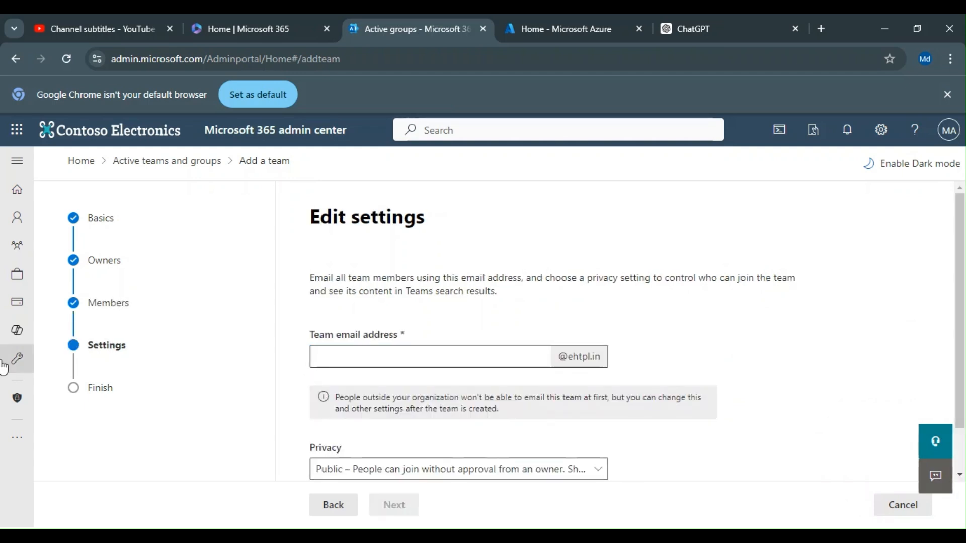
Set the team's email alias to team, choose Private as the privacy option, and proceed to the final review.
{"action": "scroll", "coordinate": [407, 384], "scroll_direction": "down", "scroll_amount": 2}
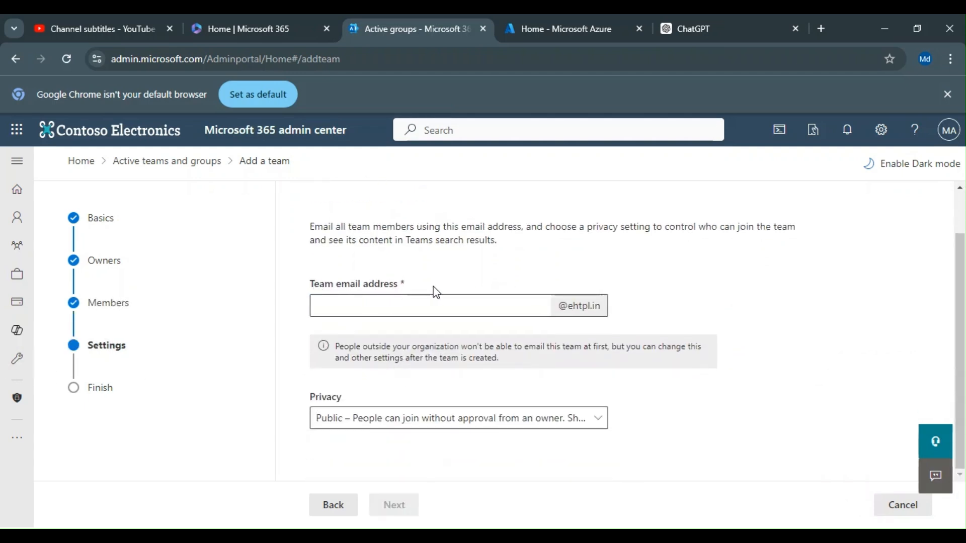
{"action": "left_click_drag", "start_coordinate": [398, 284], "coordinate": [315, 286]}
{"action": "left_click", "coordinate": [358, 301]}
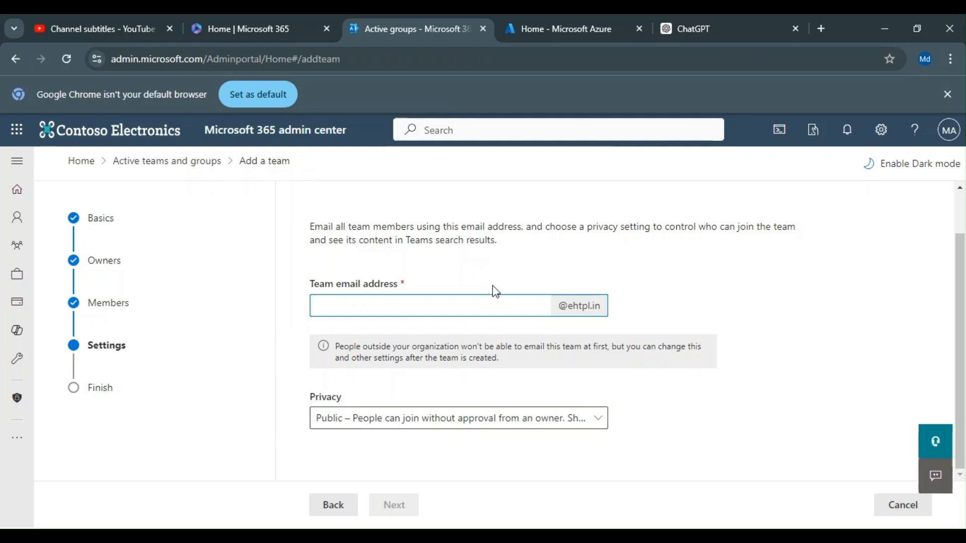
{"action": "type", "text": "ams"}
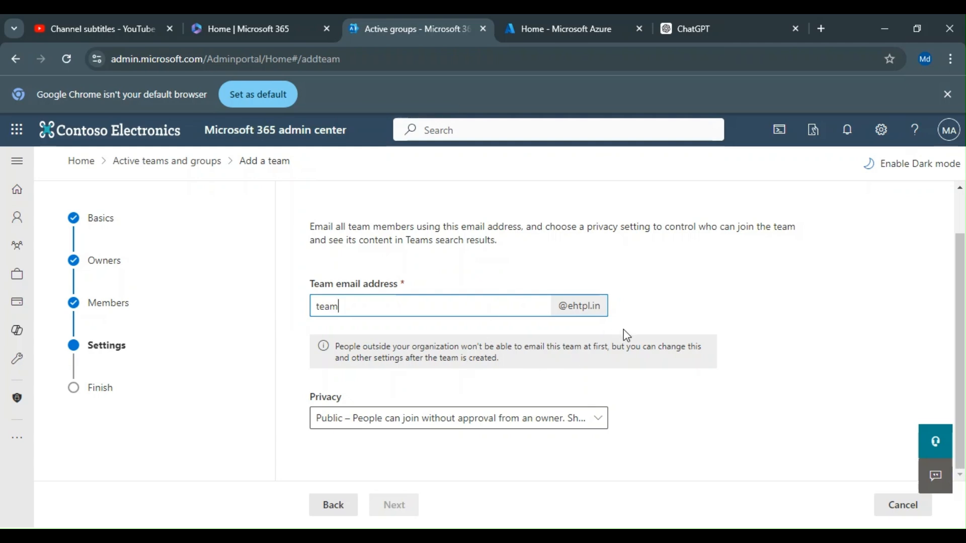
{"action": "left_click", "coordinate": [403, 421]}
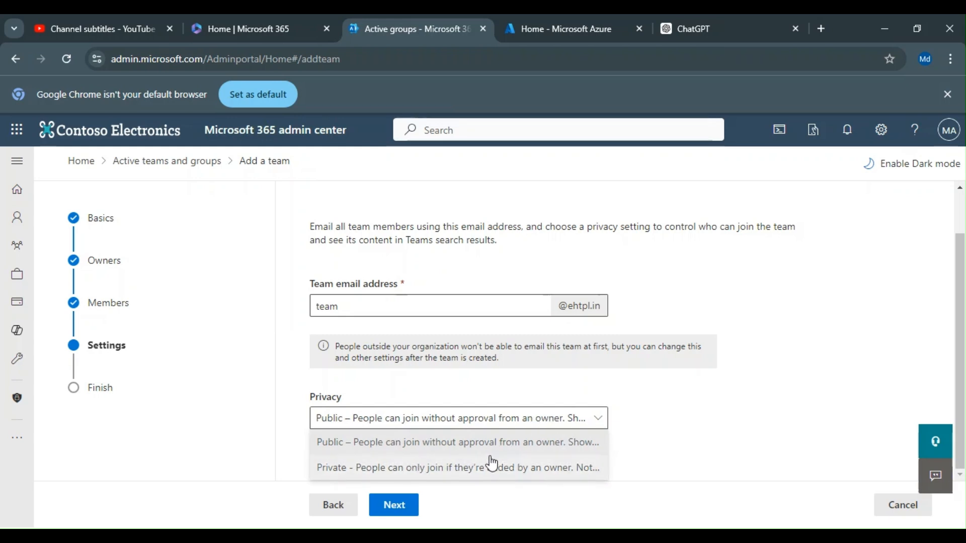
{"action": "left_click", "coordinate": [421, 470]}
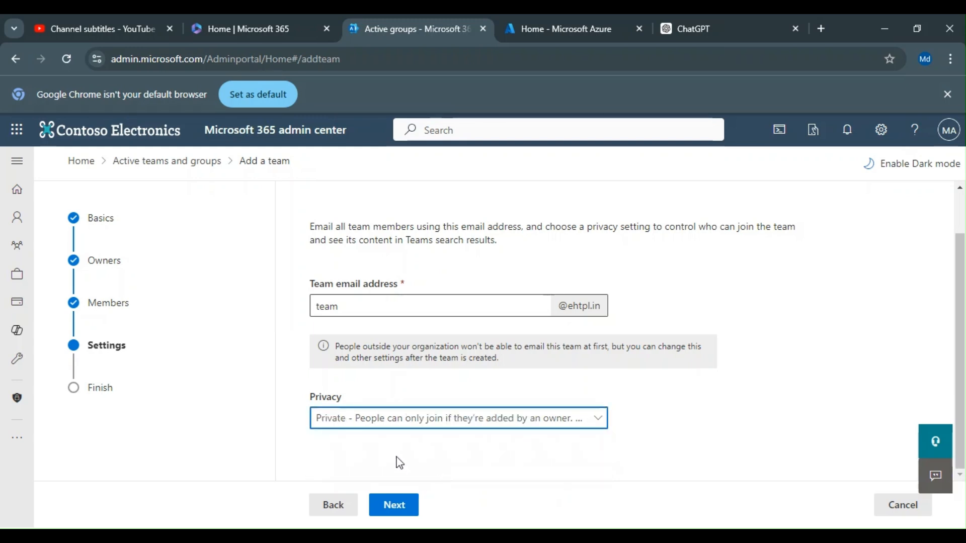
{"action": "left_click", "coordinate": [395, 504]}
Review the team's summary, create the team, and close the completion page.
{"action": "scroll", "coordinate": [410, 357], "scroll_direction": "down", "scroll_amount": 3}
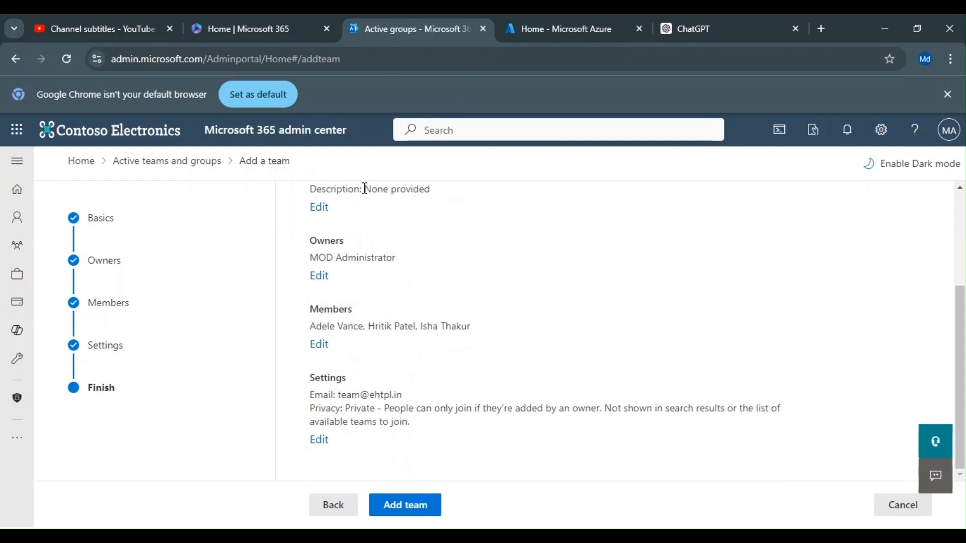
{"action": "left_click", "coordinate": [415, 505]}
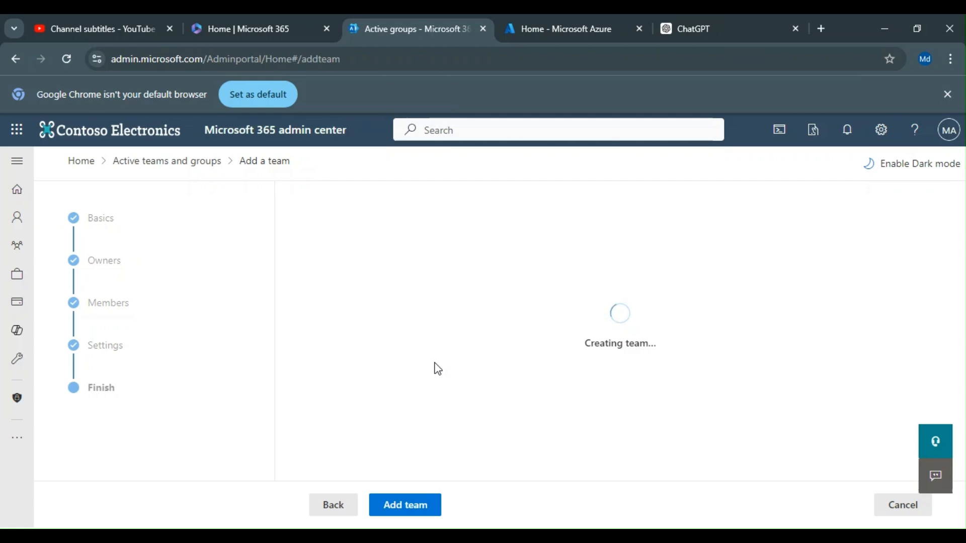
{"action": "left_click", "coordinate": [336, 505]}
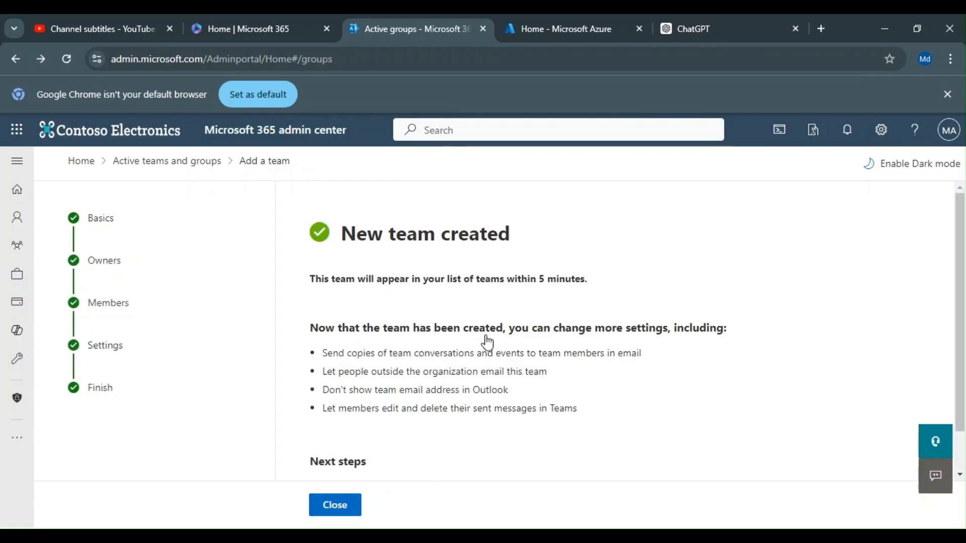
Refresh the list of teams and Microsoft 365 groups and locate the new Teams entry.
{"action": "scroll", "coordinate": [382, 352], "scroll_direction": "down", "scroll_amount": 1}
{"action": "scroll", "coordinate": [382, 353], "scroll_direction": "down", "scroll_amount": 2}
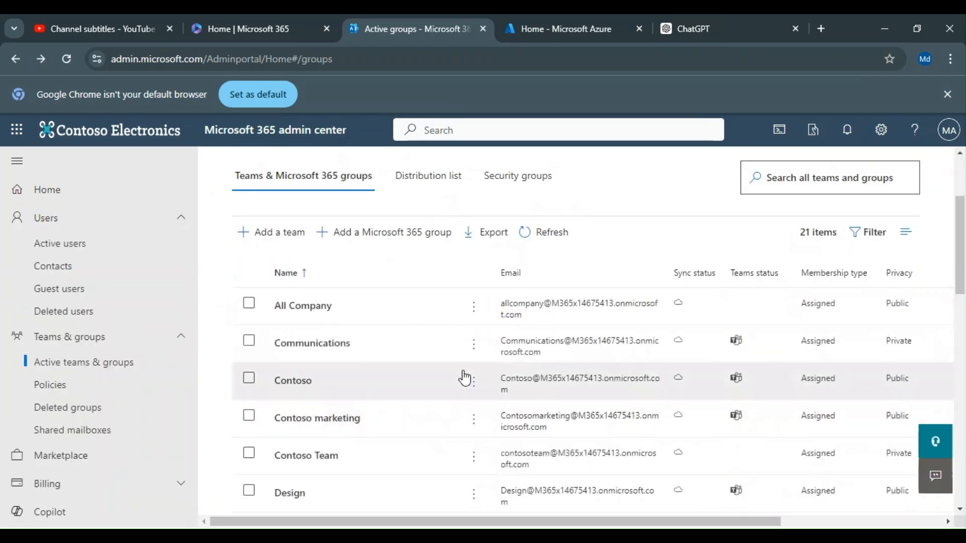
{"action": "scroll", "coordinate": [386, 427], "scroll_direction": "down", "scroll_amount": 5}
{"action": "scroll", "coordinate": [389, 450], "scroll_direction": "down", "scroll_amount": 5}
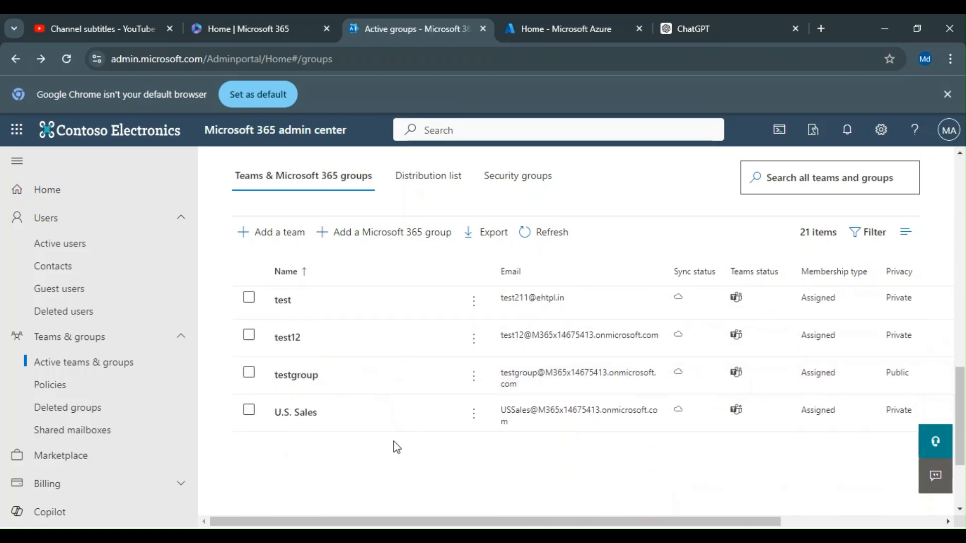
{"action": "left_click", "coordinate": [544, 232]}
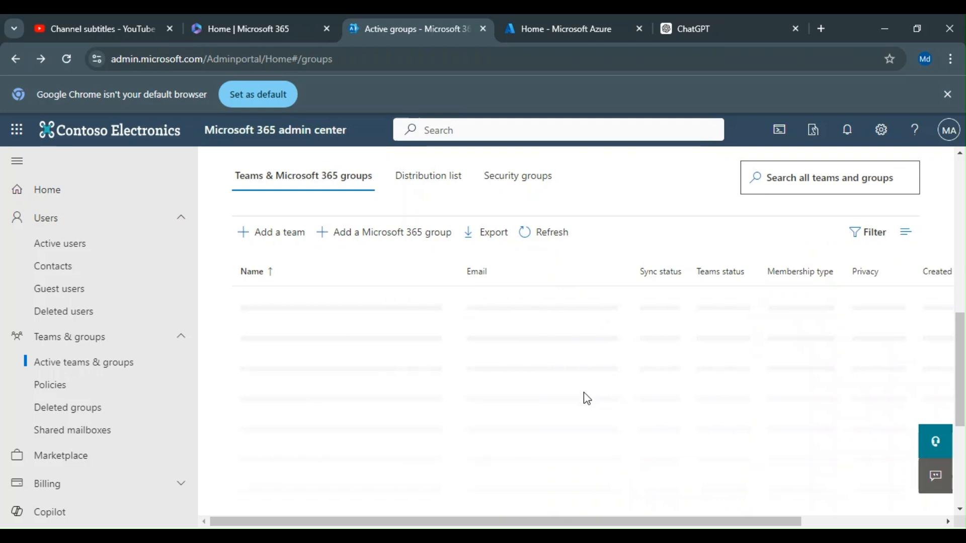
{"action": "scroll", "coordinate": [403, 364], "scroll_direction": "down", "scroll_amount": 2}
{"action": "scroll", "coordinate": [398, 362], "scroll_direction": "down", "scroll_amount": 3}
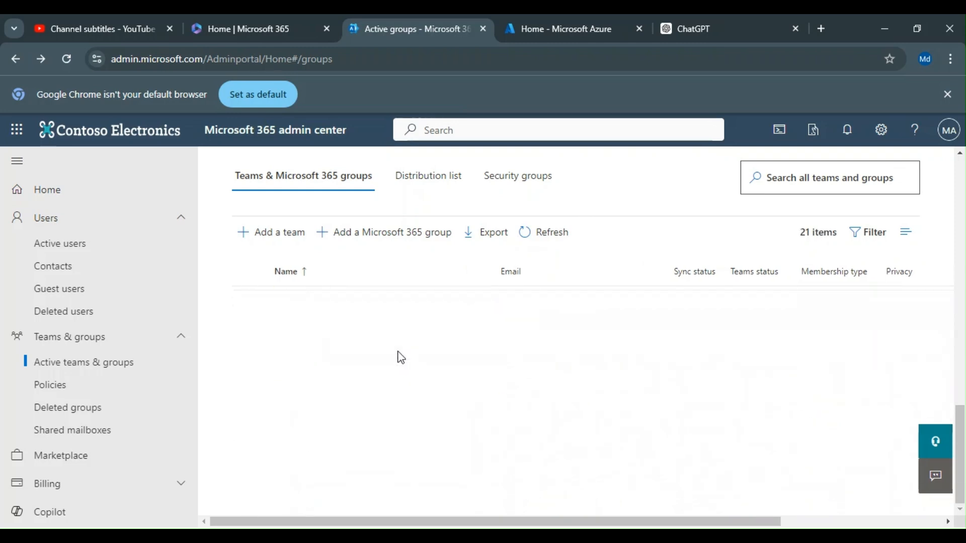
{"action": "scroll", "coordinate": [302, 408], "scroll_direction": "up", "scroll_amount": 2}
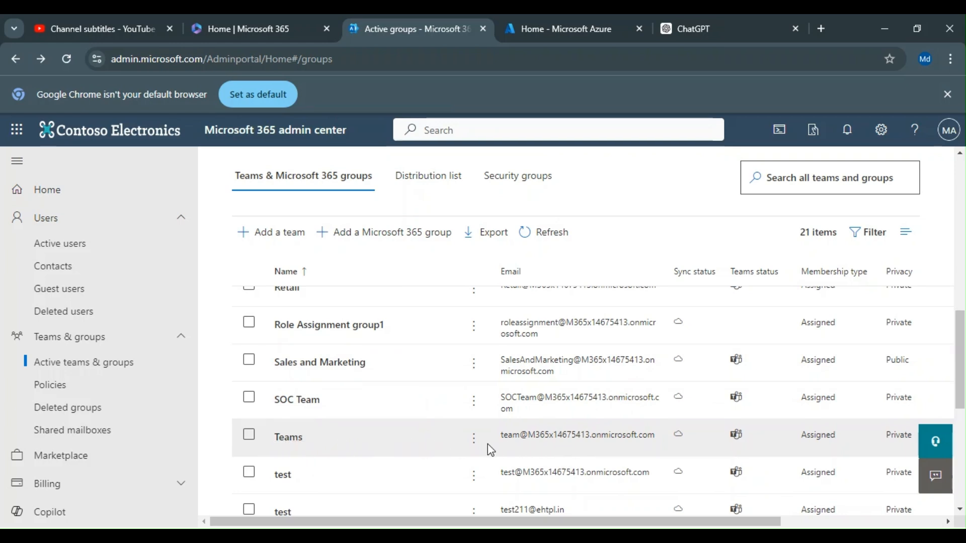
Refresh the groups list again and open the details of the Teams entry.
{"action": "scroll", "coordinate": [475, 440], "scroll_direction": "up", "scroll_amount": 5}
{"action": "scroll", "coordinate": [481, 439], "scroll_direction": "up", "scroll_amount": 7}
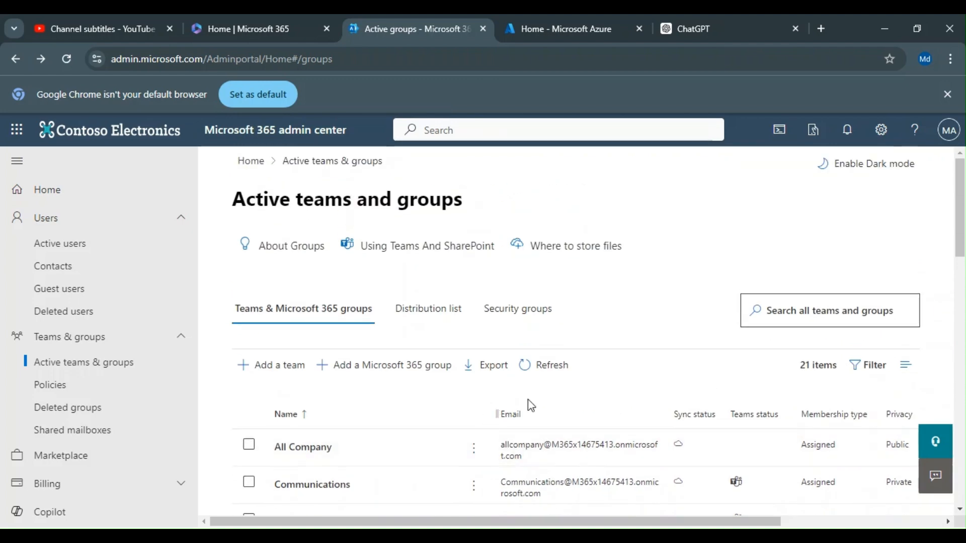
{"action": "left_click", "coordinate": [553, 369]}
{"action": "scroll", "coordinate": [649, 395], "scroll_direction": "down", "scroll_amount": 3}
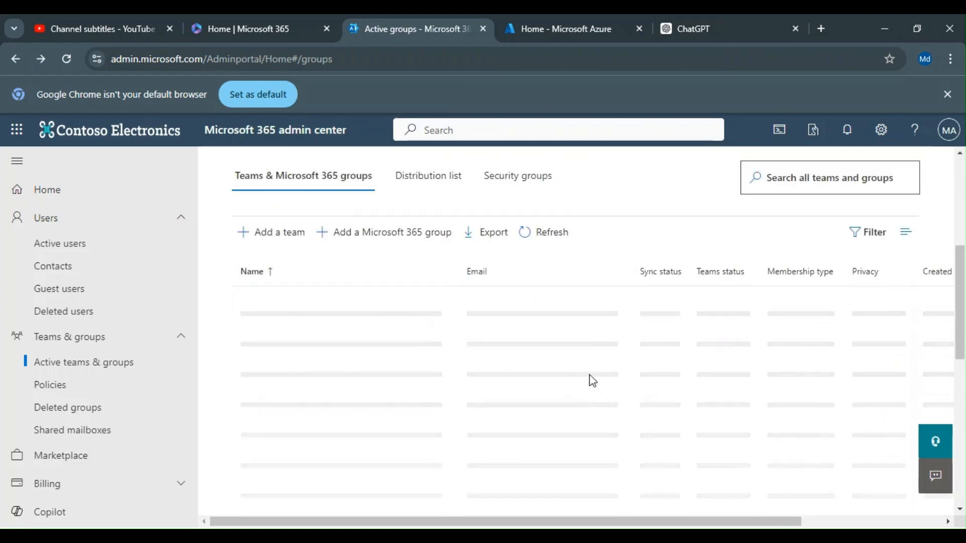
{"action": "scroll", "coordinate": [618, 369], "scroll_direction": "down", "scroll_amount": 3}
{"action": "scroll", "coordinate": [368, 407], "scroll_direction": "down", "scroll_amount": 6}
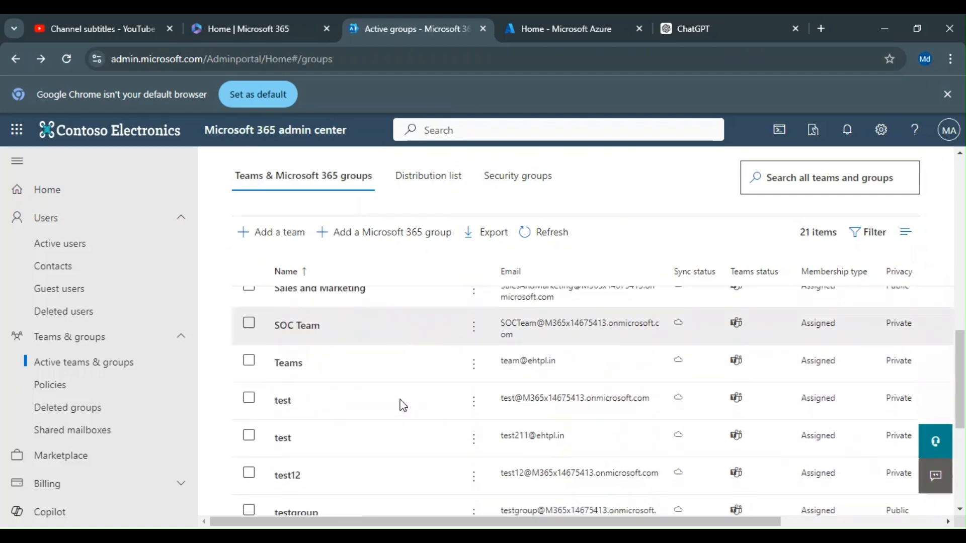
{"action": "scroll", "coordinate": [563, 302], "scroll_direction": "up", "scroll_amount": 2}
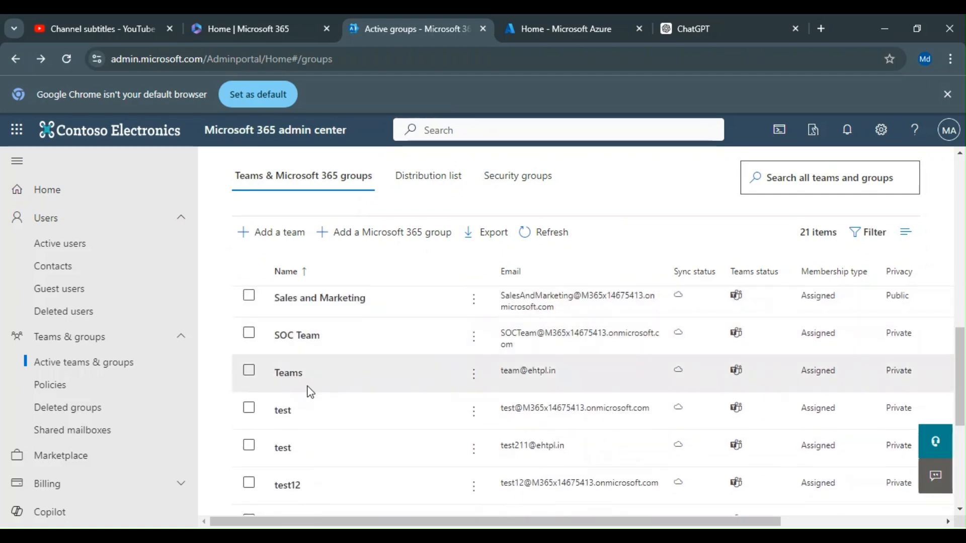
{"action": "left_click", "coordinate": [295, 384]}
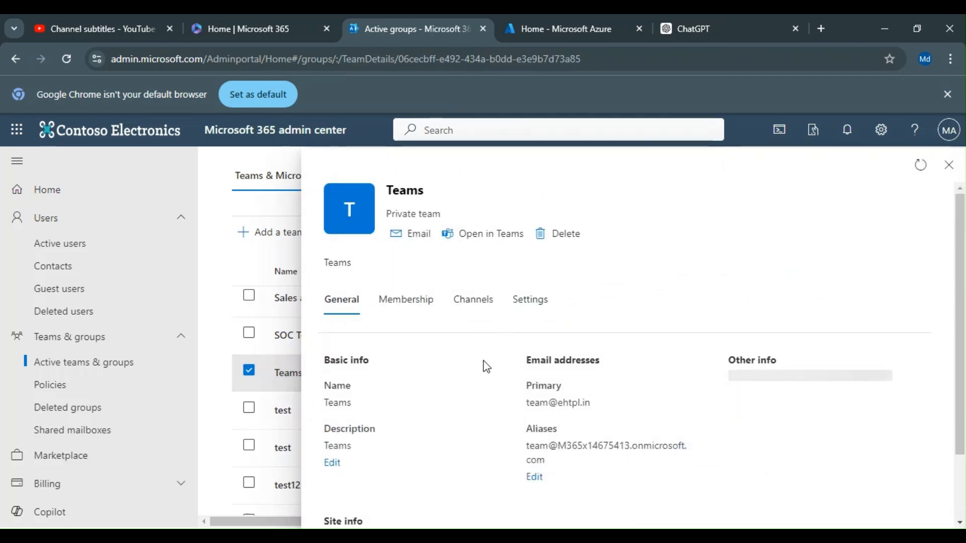
Examine the general details of the Teams team, including its basic info, email addresses, creation info, site address and storage limit.
{"action": "scroll", "coordinate": [485, 367], "scroll_direction": "down", "scroll_amount": 2}
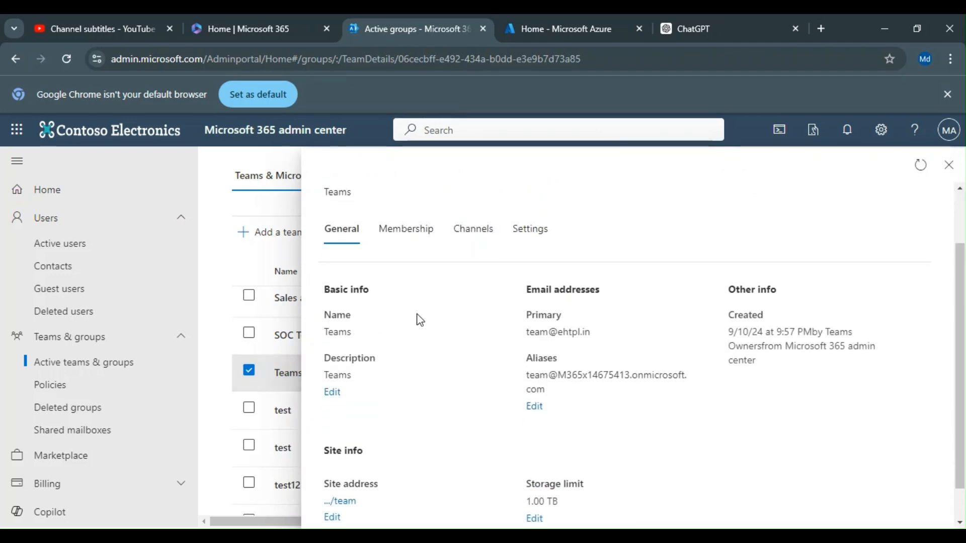
{"action": "scroll", "coordinate": [374, 330], "scroll_direction": "down", "scroll_amount": 1}
{"action": "scroll", "coordinate": [374, 331], "scroll_direction": "up", "scroll_amount": 2}
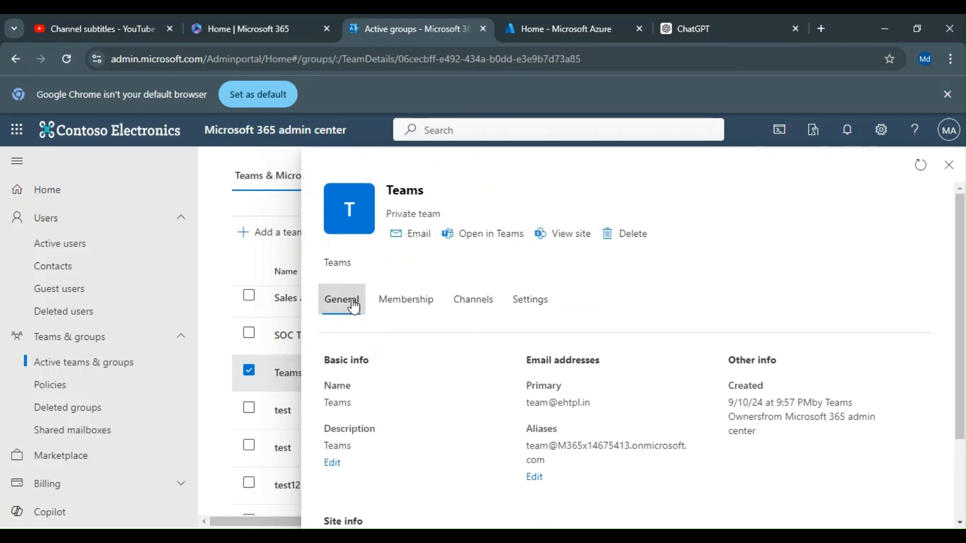
{"action": "scroll", "coordinate": [409, 356], "scroll_direction": "down", "scroll_amount": 1}
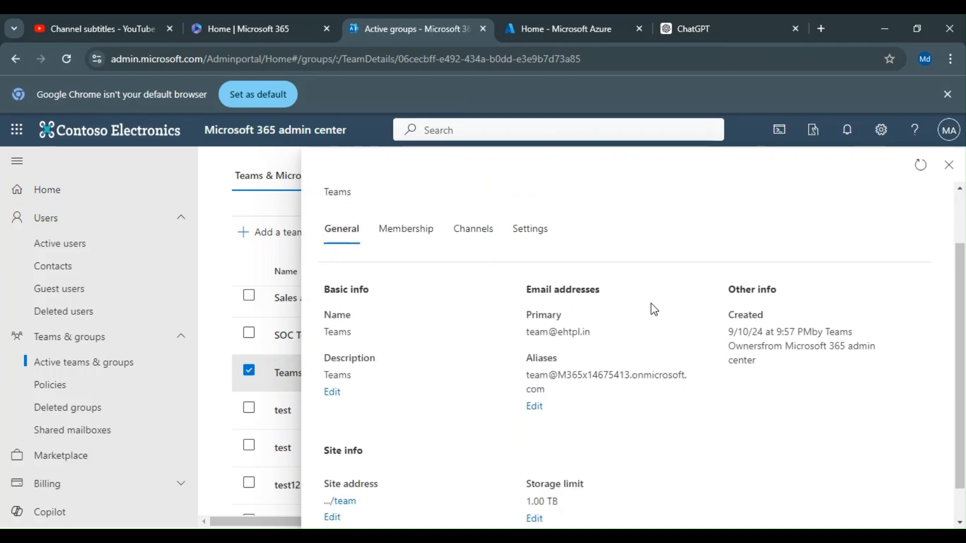
{"action": "scroll", "coordinate": [339, 409], "scroll_direction": "down", "scroll_amount": 1}
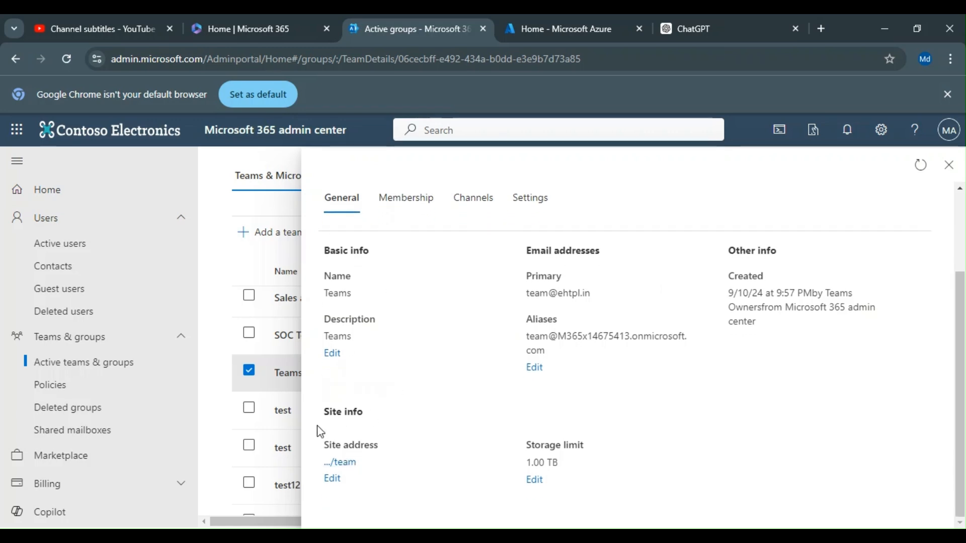
{"action": "left_click_drag", "start_coordinate": [385, 422], "coordinate": [316, 449]}
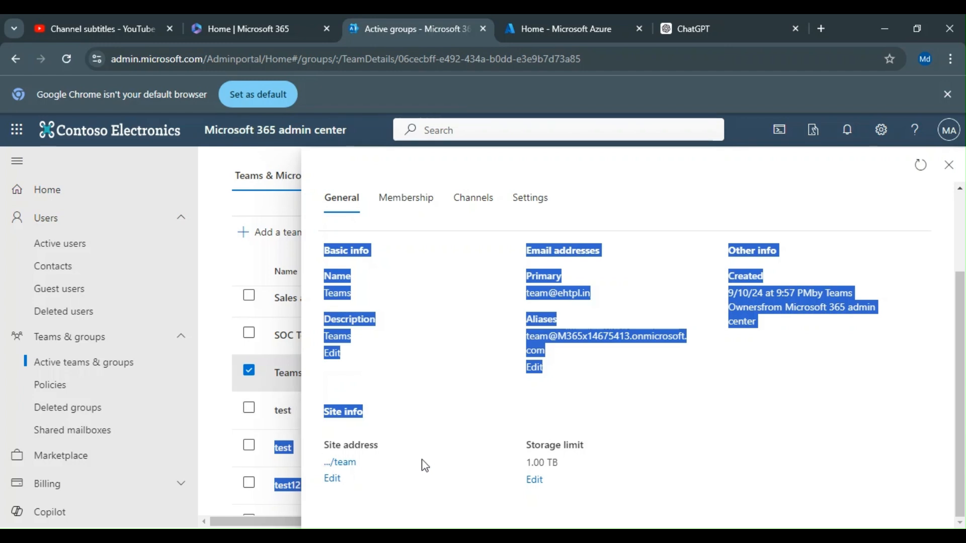
Check the storage limit and notification options of the Teams site and return to the general details without changes.
{"action": "left_click", "coordinate": [424, 438]}
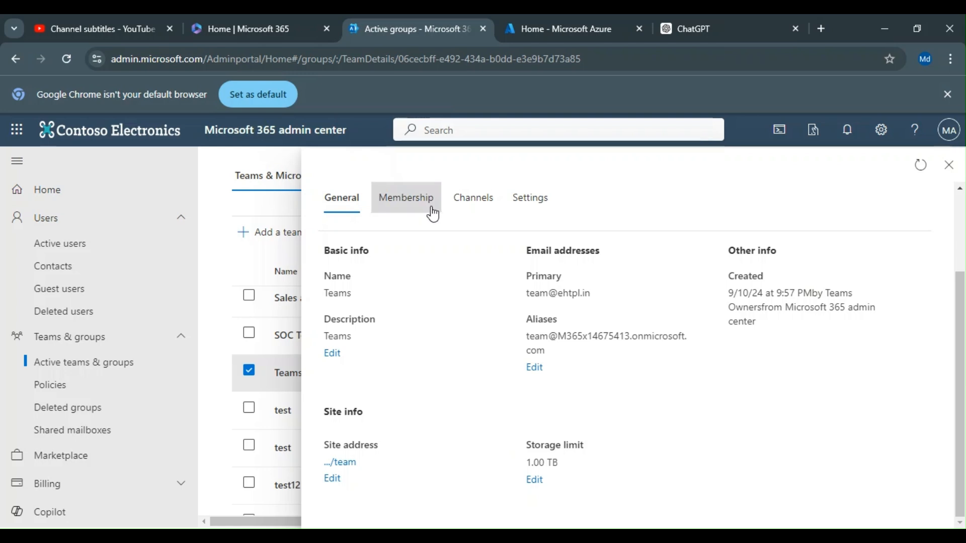
{"action": "left_click", "coordinate": [533, 482]}
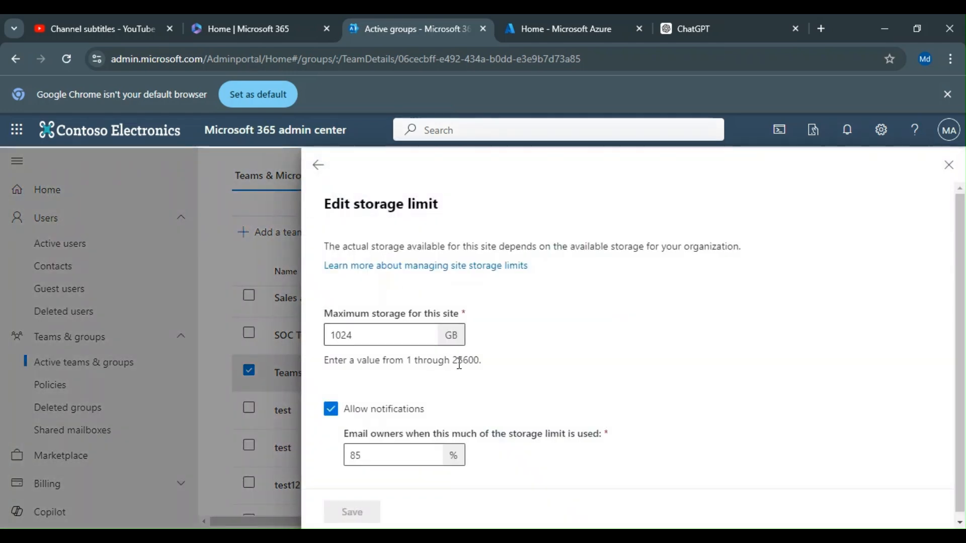
{"action": "left_click", "coordinate": [318, 167]}
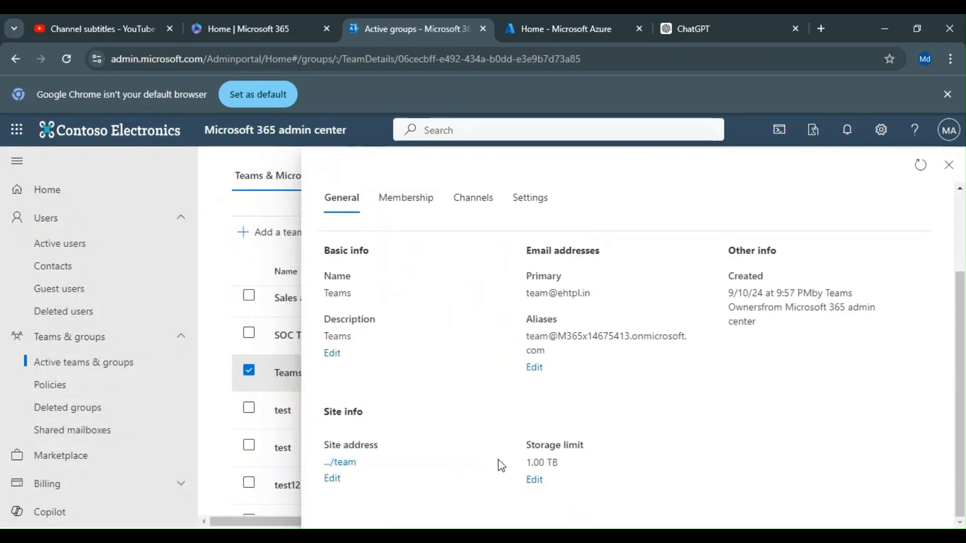
Review the team's membership: owners, members, site visitors with the form for adding them, and the membership and permissions information.
{"action": "left_click", "coordinate": [395, 201]}
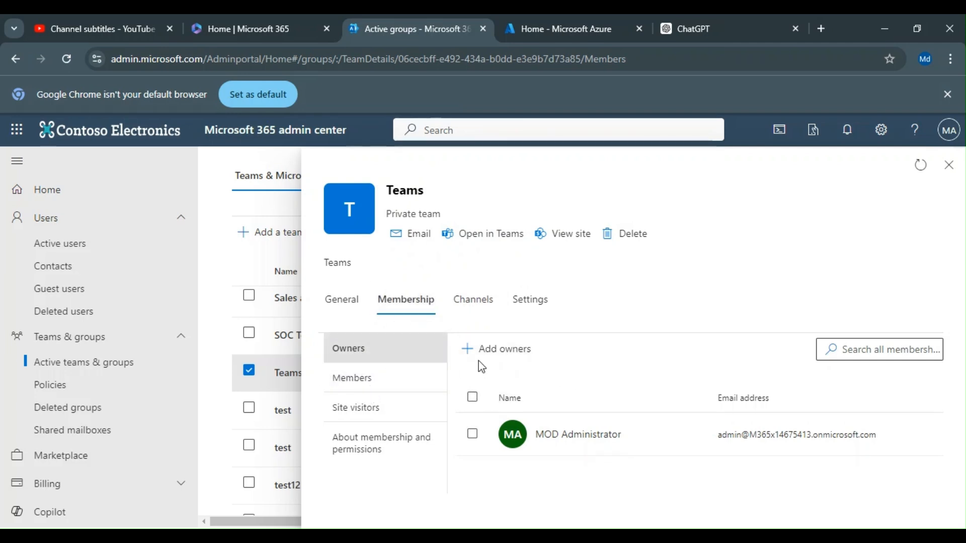
{"action": "left_click", "coordinate": [376, 377]}
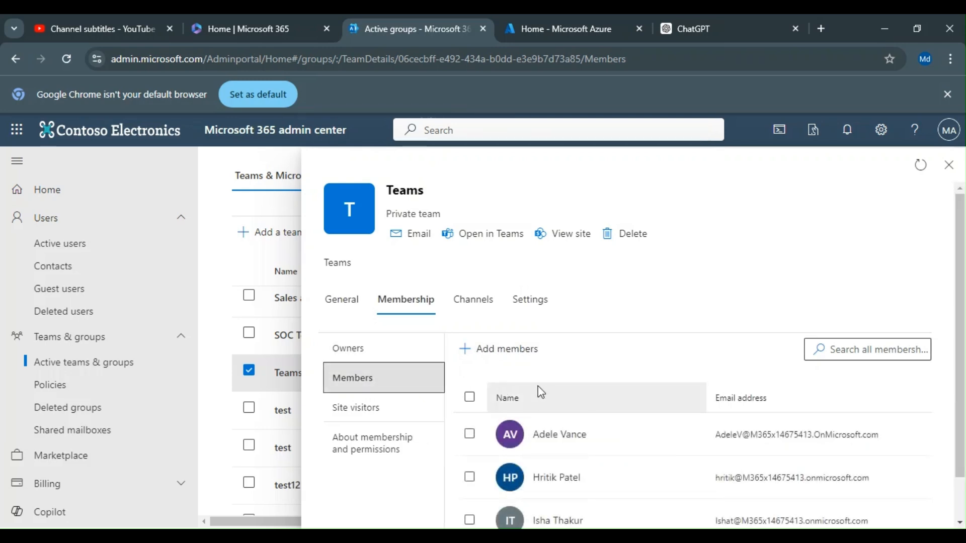
{"action": "scroll", "coordinate": [543, 490], "scroll_direction": "down", "scroll_amount": 1}
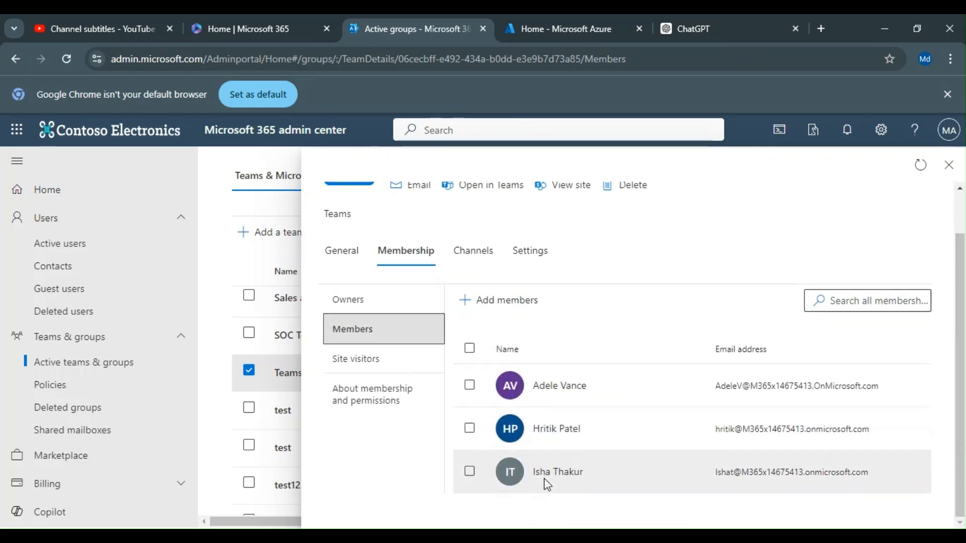
{"action": "left_click", "coordinate": [353, 362]}
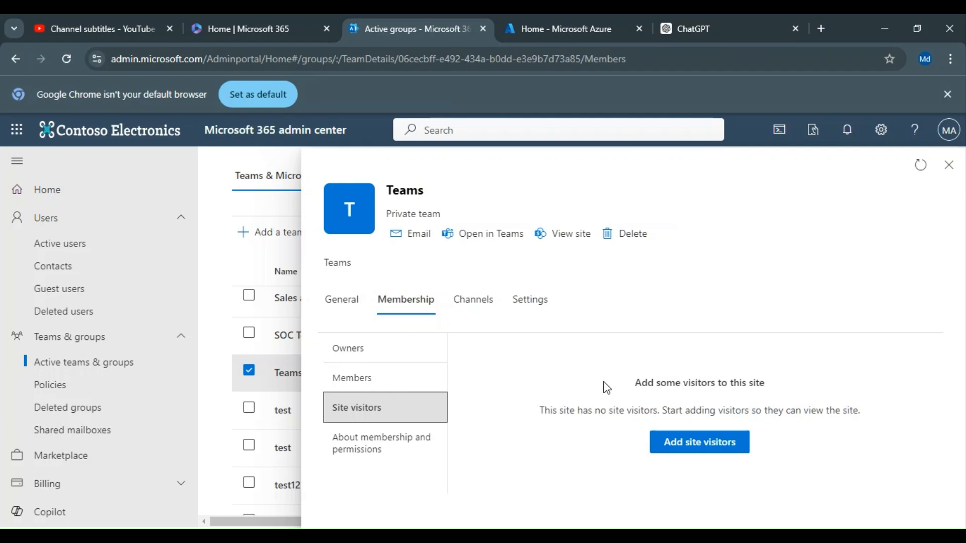
{"action": "left_click", "coordinate": [704, 448]}
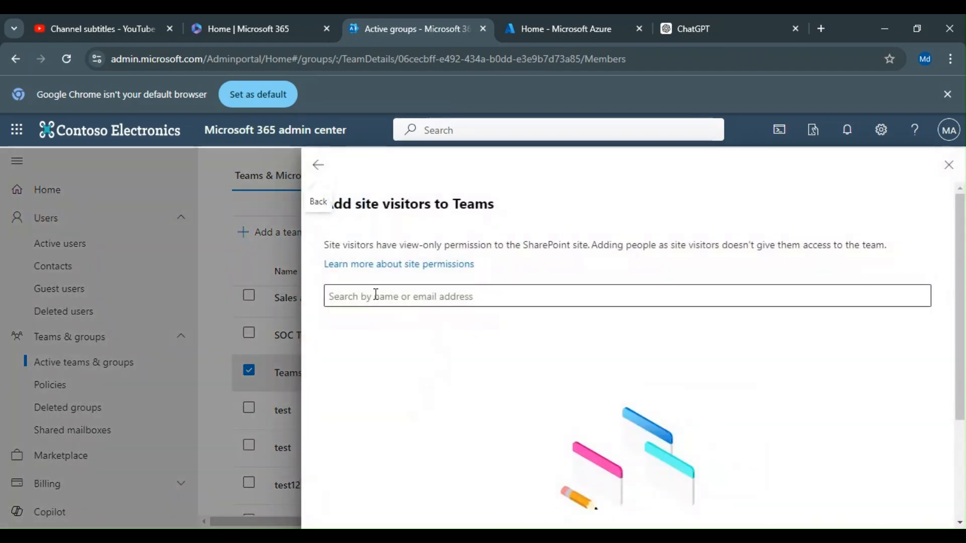
{"action": "left_click", "coordinate": [319, 164]}
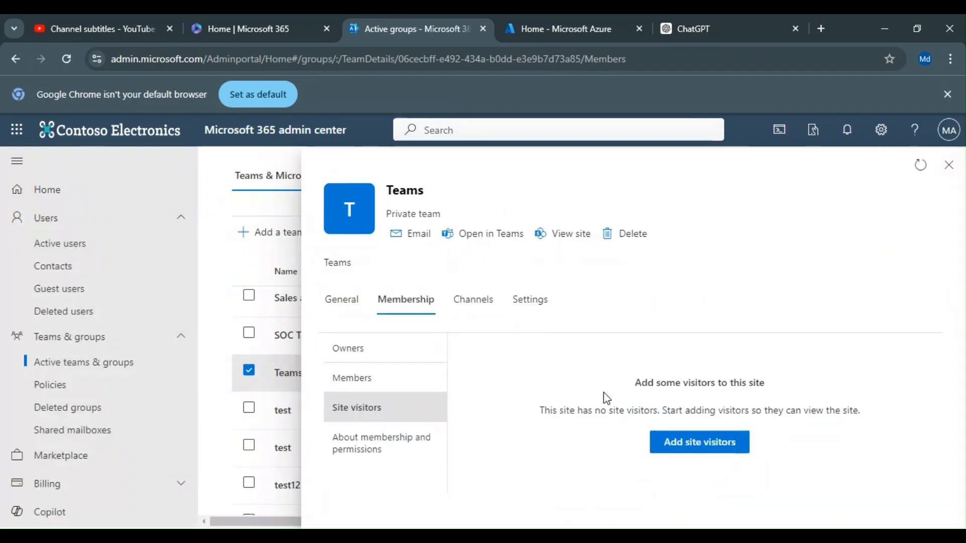
{"action": "left_click", "coordinate": [371, 445]}
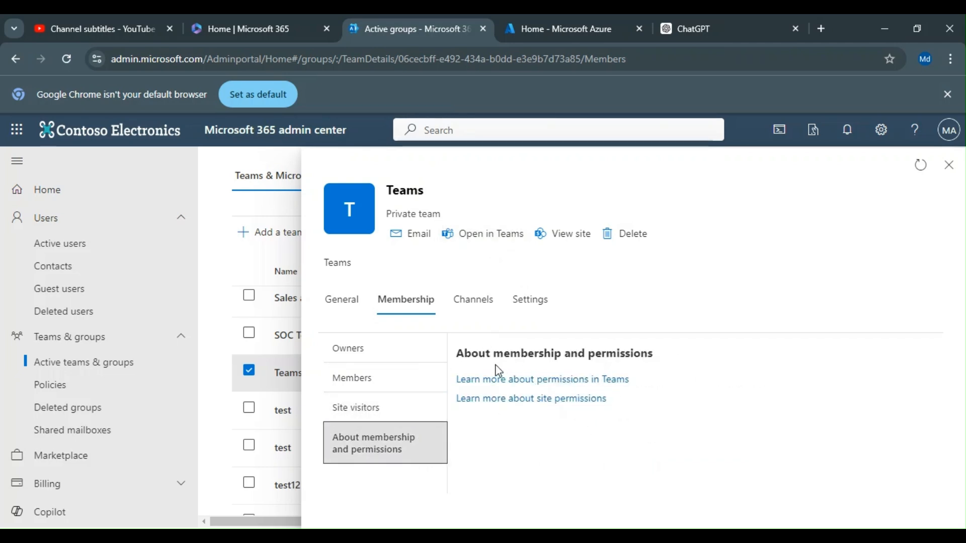
Start creating a channel in the Teams team, name it team, and continue to its privacy options.
{"action": "left_click", "coordinate": [483, 312]}
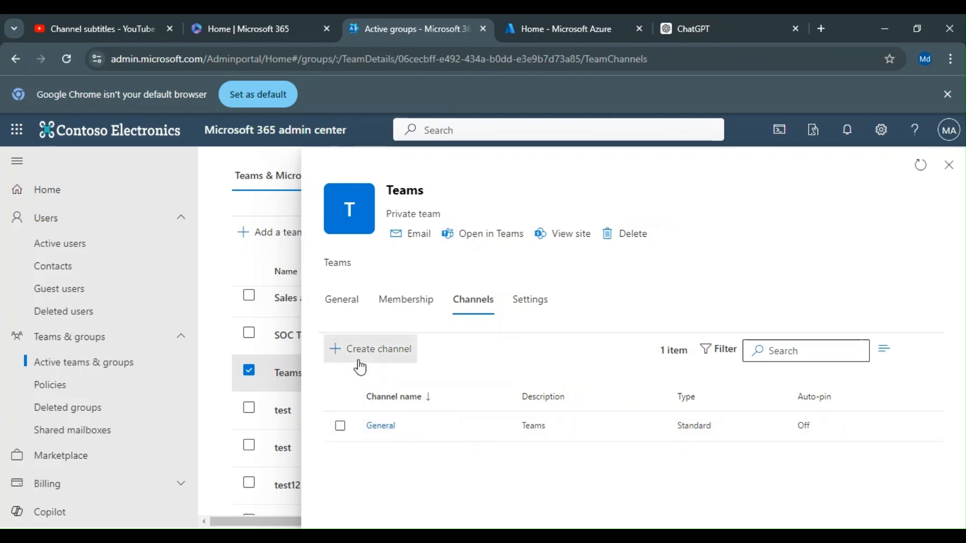
{"action": "left_click", "coordinate": [358, 352]}
{"action": "left_click", "coordinate": [341, 315]}
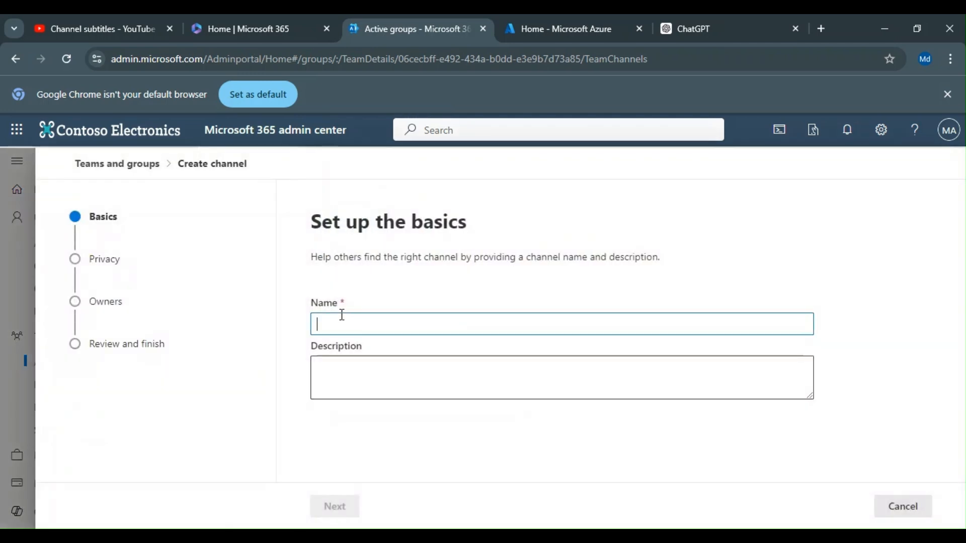
{"action": "type", "text": "team"}
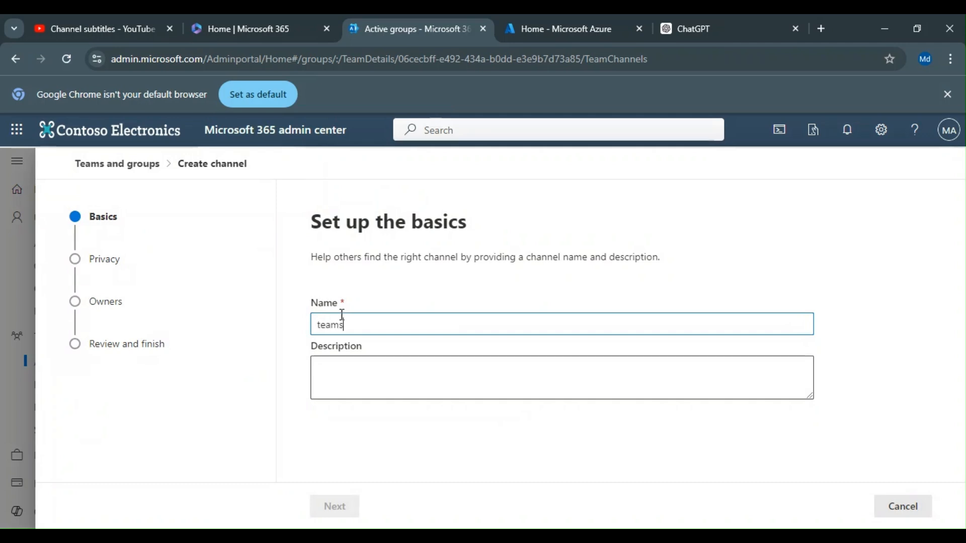
{"action": "left_click", "coordinate": [383, 453]}
{"action": "left_click", "coordinate": [325, 508]}
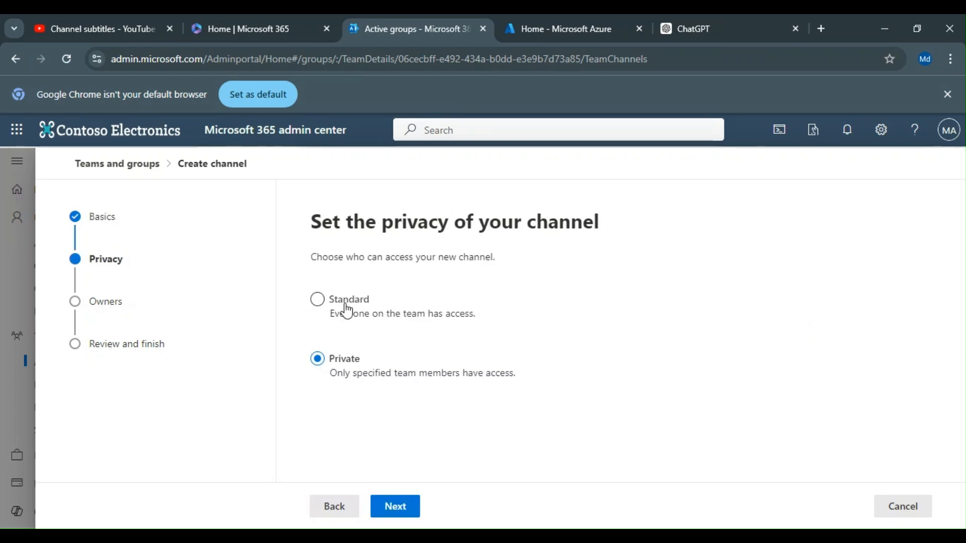
Set the new channel's privacy to Standard, create the channel, and close the completion page.
{"action": "left_click", "coordinate": [336, 313]}
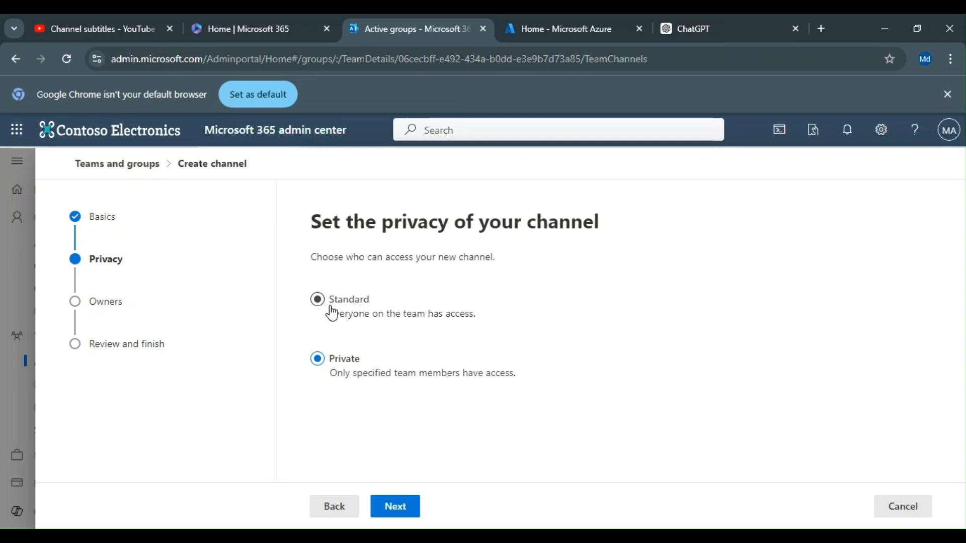
{"action": "left_click", "coordinate": [394, 506]}
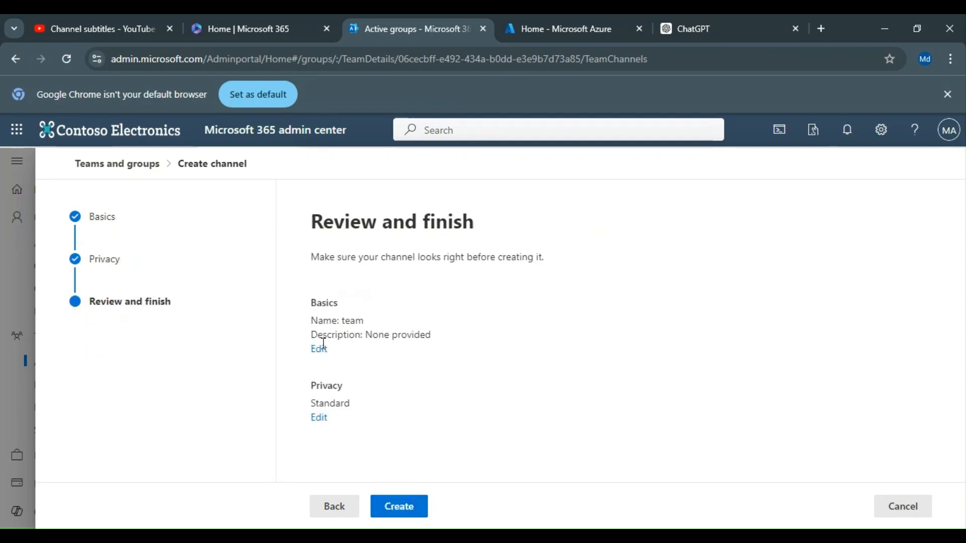
{"action": "left_click", "coordinate": [401, 515]}
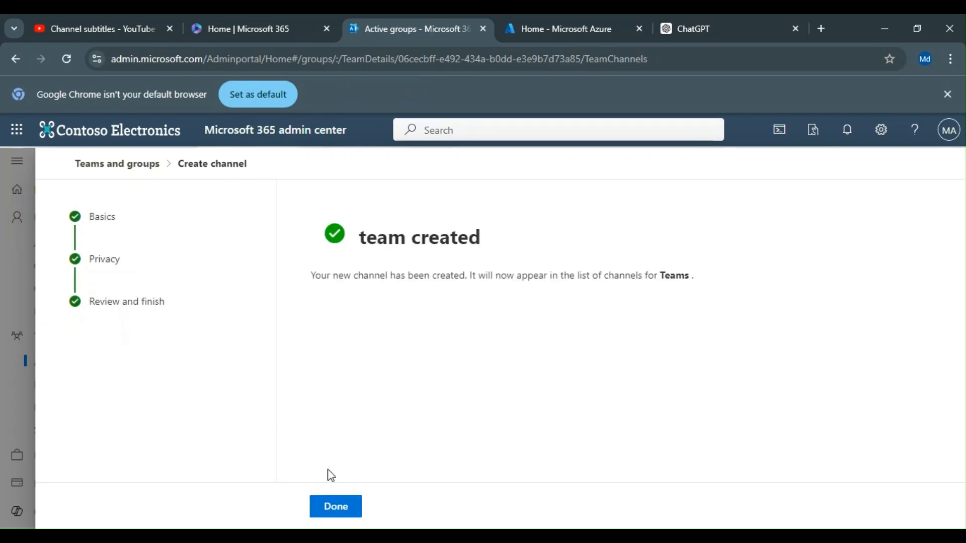
{"action": "left_click", "coordinate": [351, 512]}
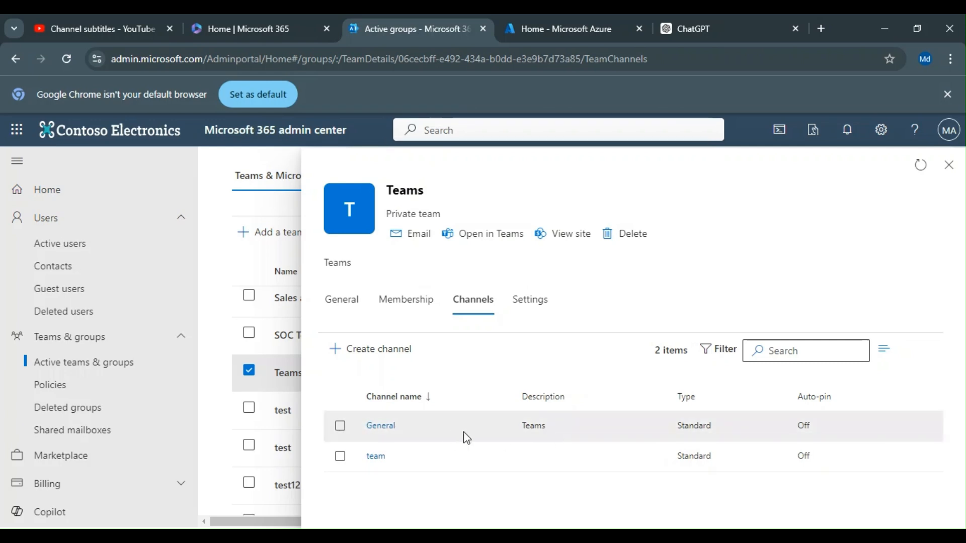
Examine the team's settings for email, privacy, external file sharing, sensitivity label, channels, conversations and policies.
{"action": "left_click", "coordinate": [532, 306]}
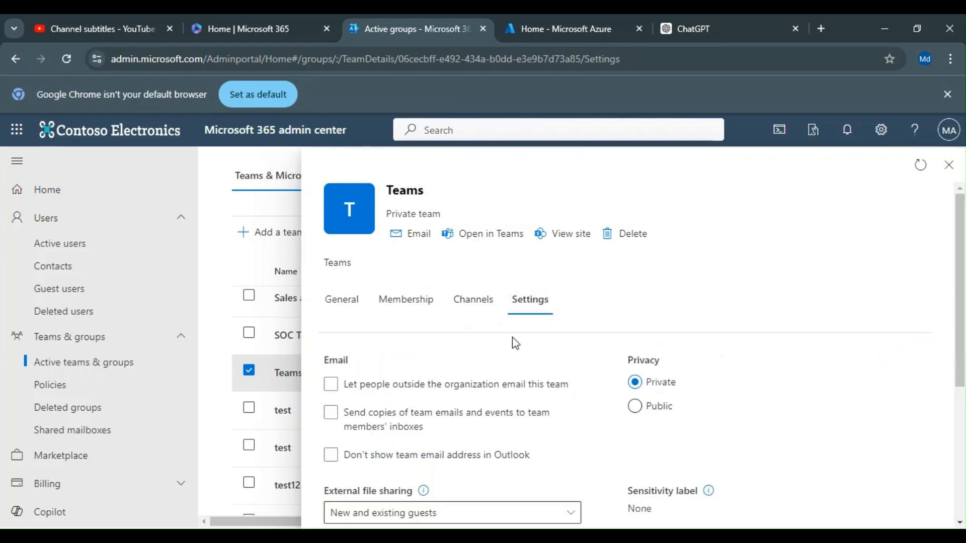
{"action": "scroll", "coordinate": [506, 354], "scroll_direction": "down", "scroll_amount": 2}
{"action": "left_click", "coordinate": [506, 358]}
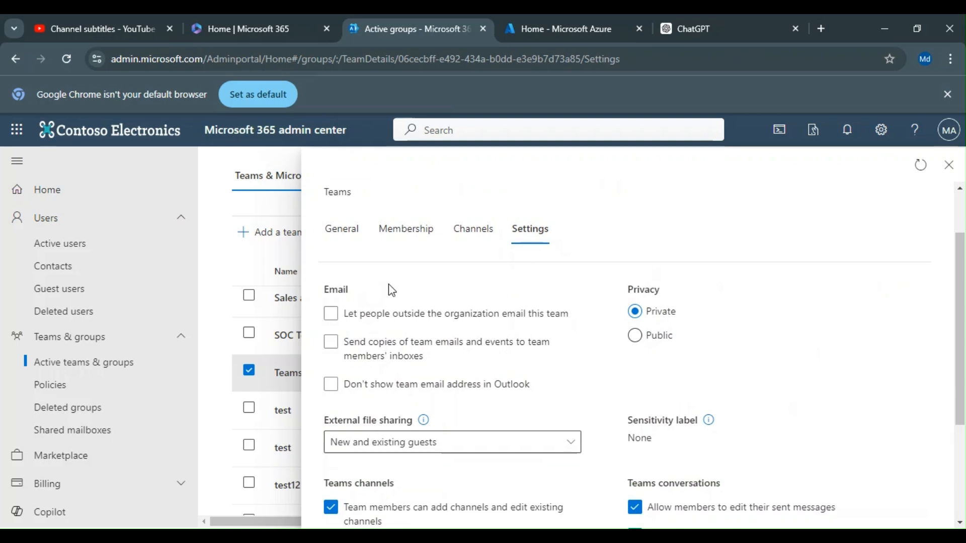
{"action": "scroll", "coordinate": [404, 308], "scroll_direction": "down", "scroll_amount": 1}
{"action": "scroll", "coordinate": [514, 306], "scroll_direction": "up", "scroll_amount": 1}
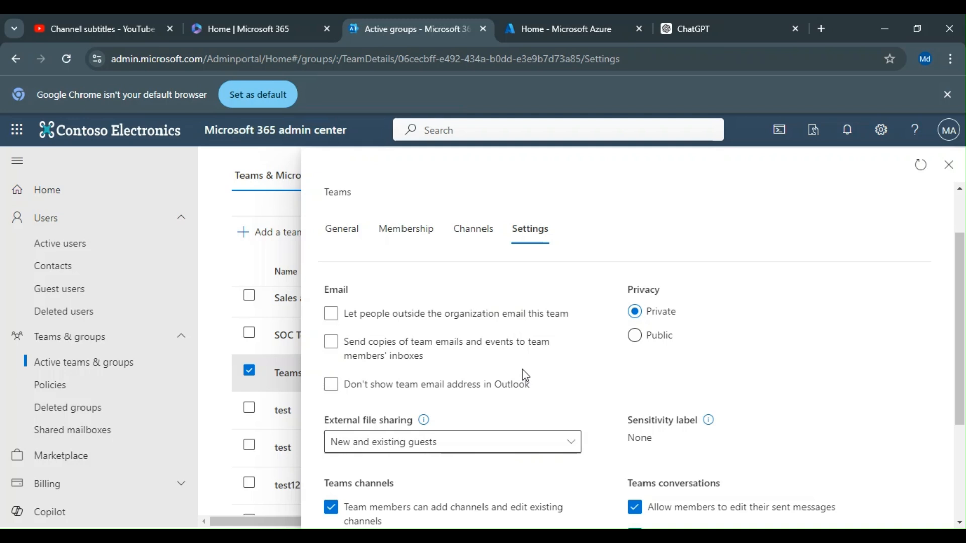
{"action": "scroll", "coordinate": [523, 369], "scroll_direction": "down", "scroll_amount": 2}
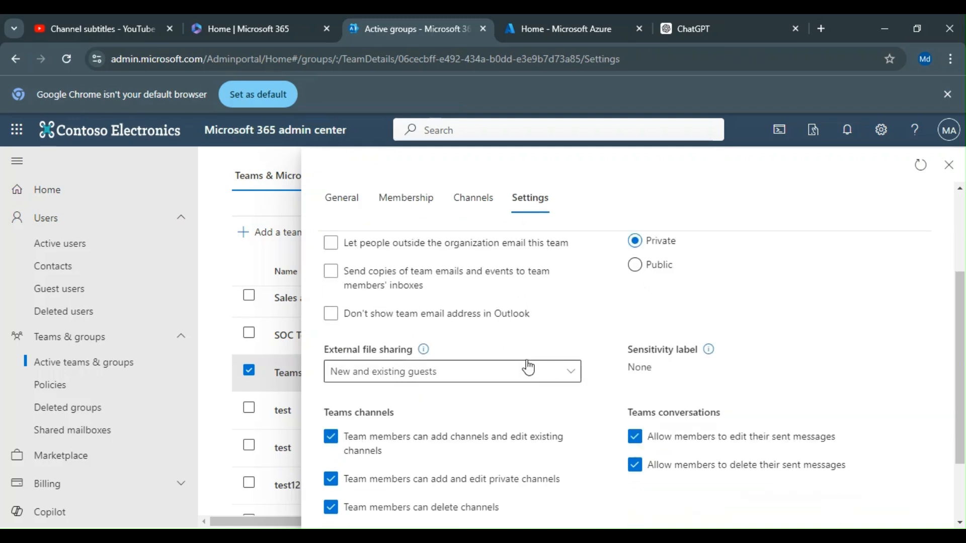
{"action": "scroll", "coordinate": [524, 368], "scroll_direction": "up", "scroll_amount": 2}
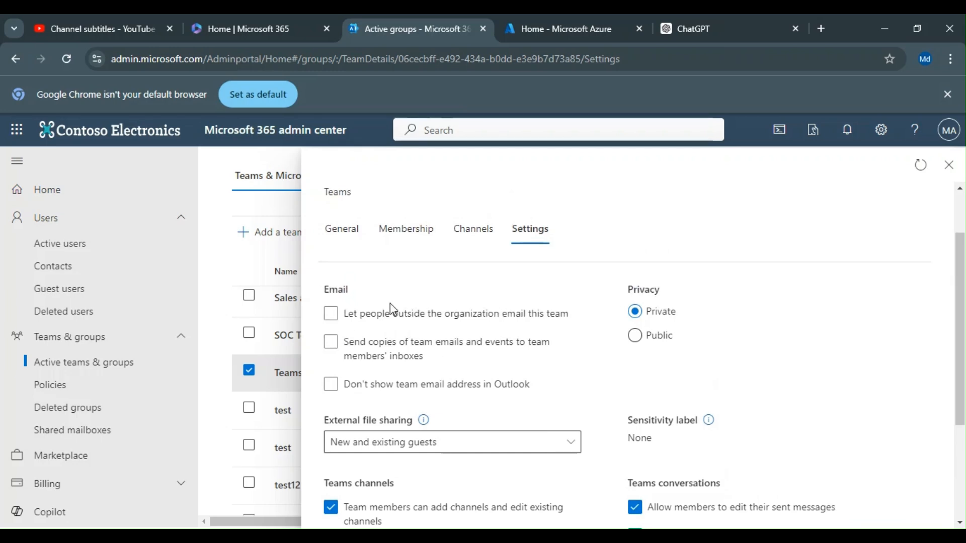
{"action": "scroll", "coordinate": [437, 296], "scroll_direction": "down", "scroll_amount": 3}
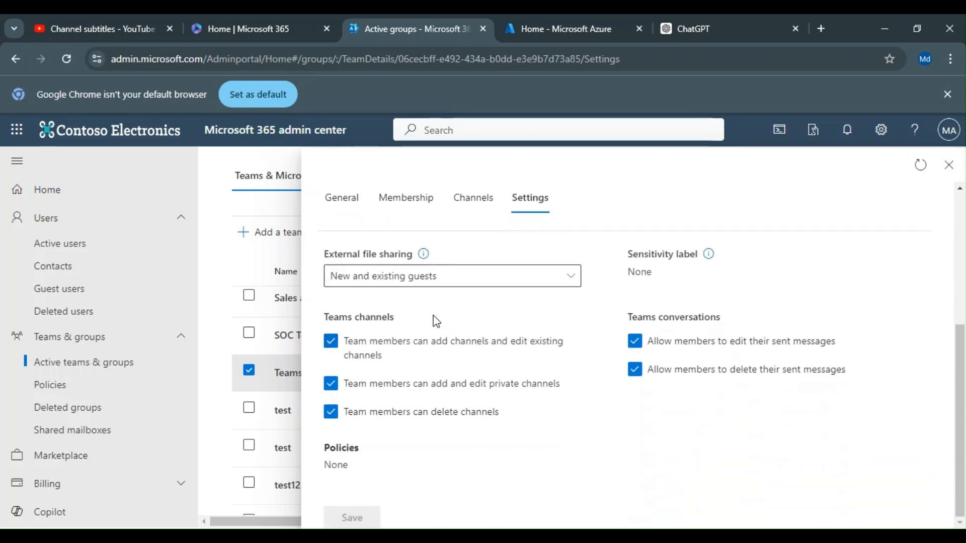
{"action": "scroll", "coordinate": [628, 385], "scroll_direction": "up", "scroll_amount": 3}
{"action": "scroll", "coordinate": [704, 427], "scroll_direction": "down", "scroll_amount": 1}
{"action": "scroll", "coordinate": [724, 460], "scroll_direction": "down", "scroll_amount": 1}
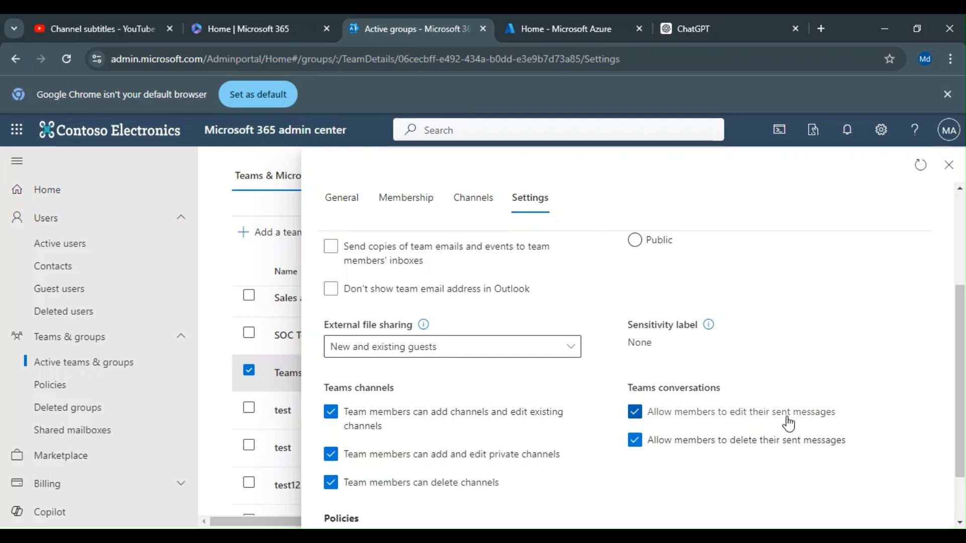
{"action": "scroll", "coordinate": [704, 400], "scroll_direction": "up", "scroll_amount": 2}
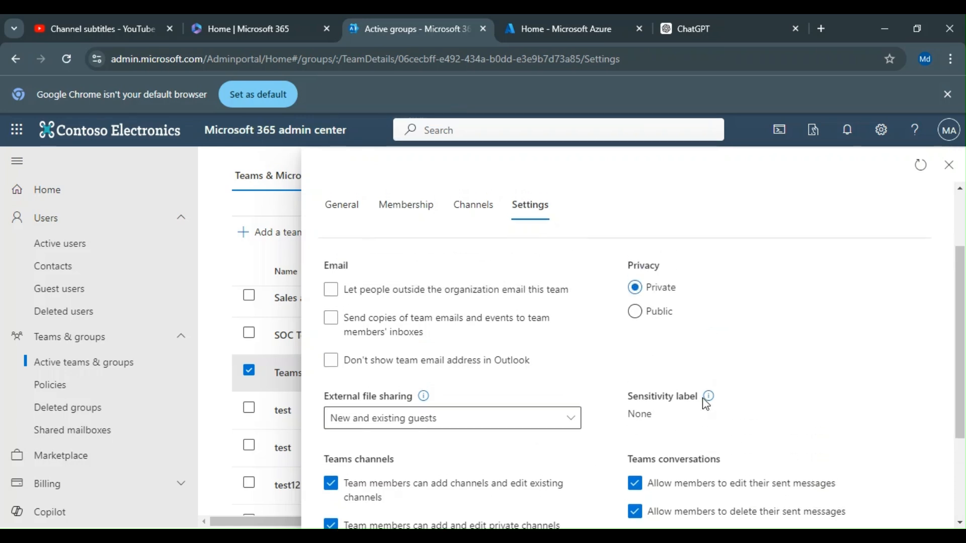
{"action": "scroll", "coordinate": [704, 401], "scroll_direction": "up", "scroll_amount": 2}
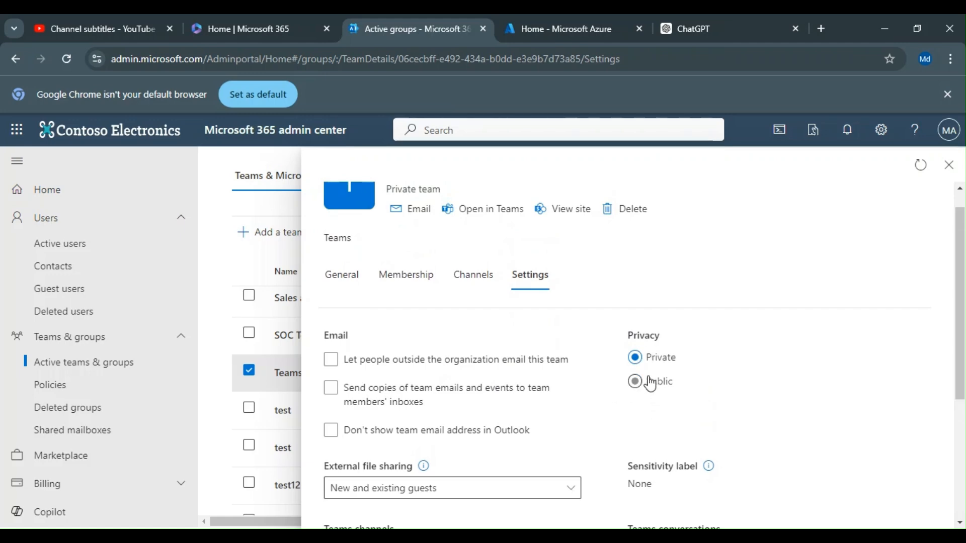
{"action": "scroll", "coordinate": [613, 388], "scroll_direction": "down", "scroll_amount": 2}
{"action": "scroll", "coordinate": [629, 397], "scroll_direction": "up", "scroll_amount": 3}
{"action": "scroll", "coordinate": [633, 405], "scroll_direction": "down", "scroll_amount": 3}
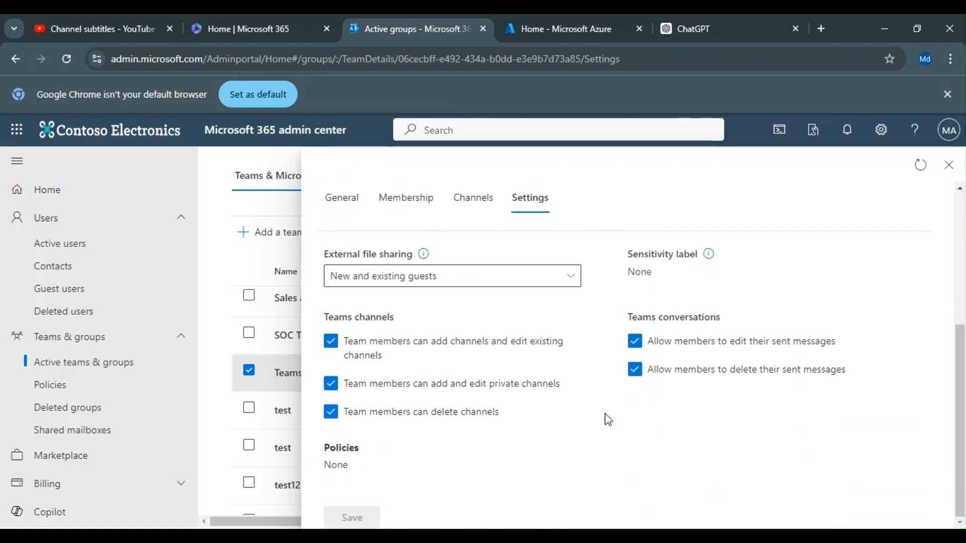
{"action": "scroll", "coordinate": [447, 463], "scroll_direction": "up", "scroll_amount": 2}
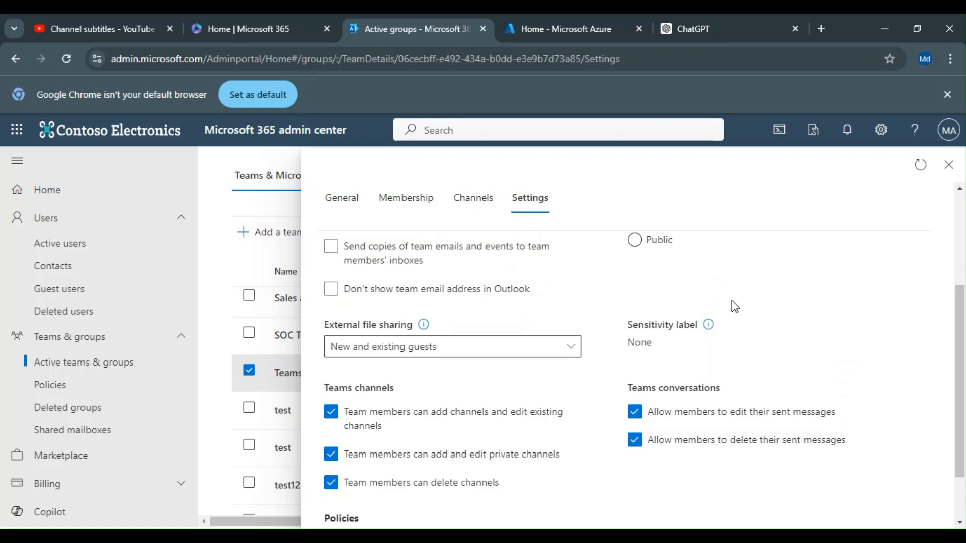
{"action": "scroll", "coordinate": [729, 311], "scroll_direction": "up", "scroll_amount": 3}
{"action": "scroll", "coordinate": [624, 392], "scroll_direction": "down", "scroll_amount": 3}
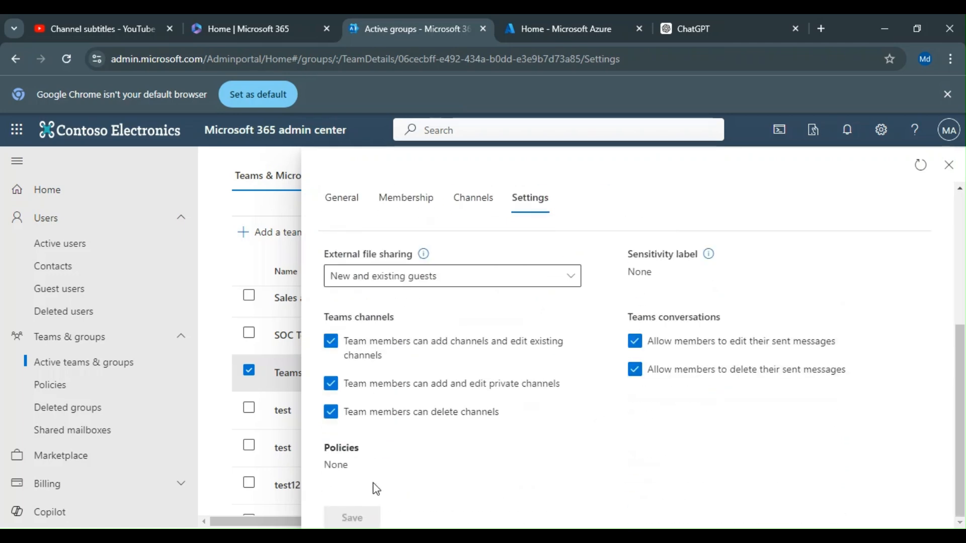
{"action": "scroll", "coordinate": [556, 472], "scroll_direction": "up", "scroll_amount": 3}
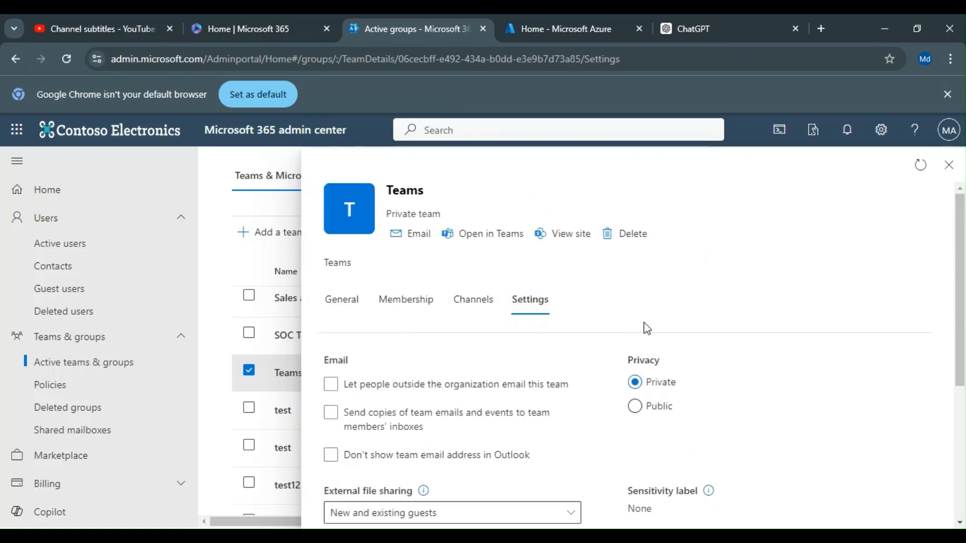
Close the Teams team's details and deselect its entry in the list of groups.
{"action": "left_click", "coordinate": [958, 173]}
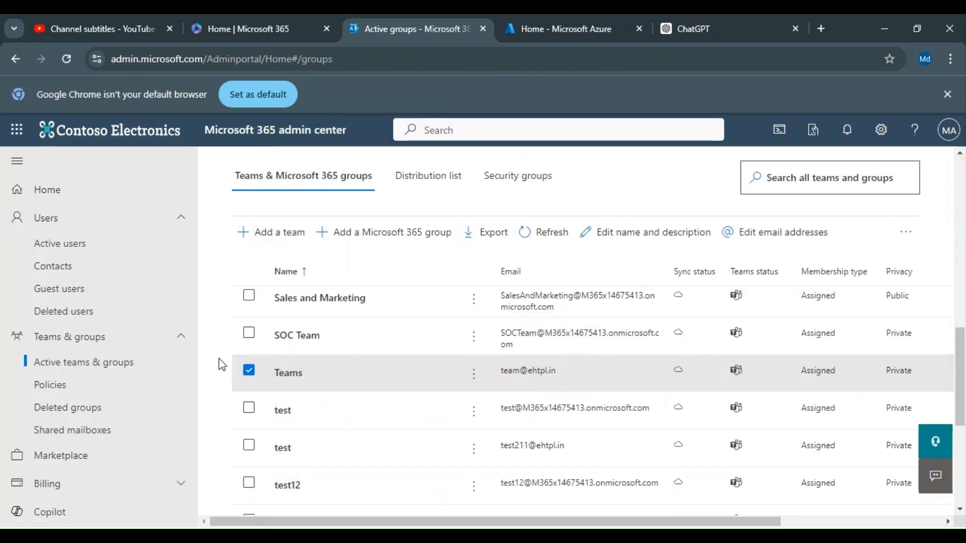
{"action": "left_click", "coordinate": [249, 372]}
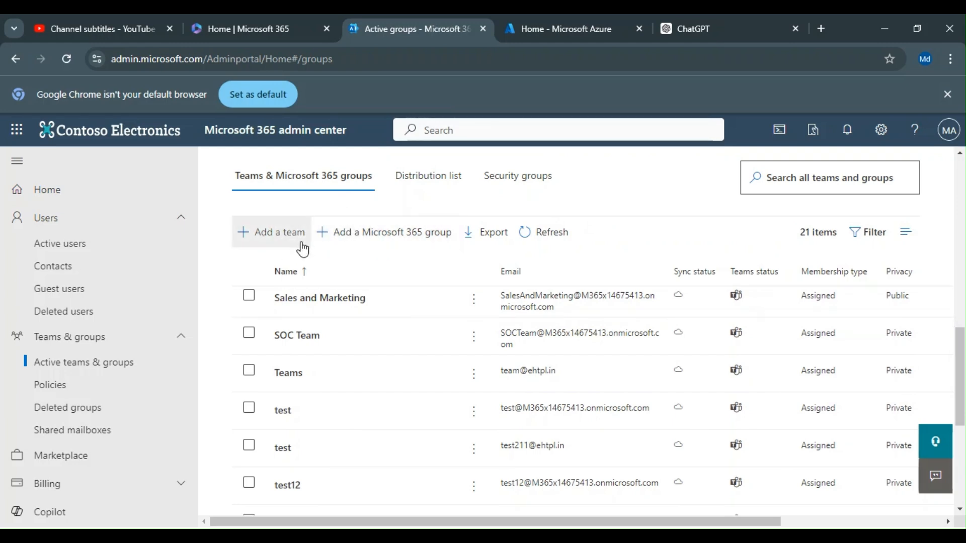
View the basics form for adding a Microsoft 365 group and close it without creating a group.
{"action": "left_click", "coordinate": [402, 247]}
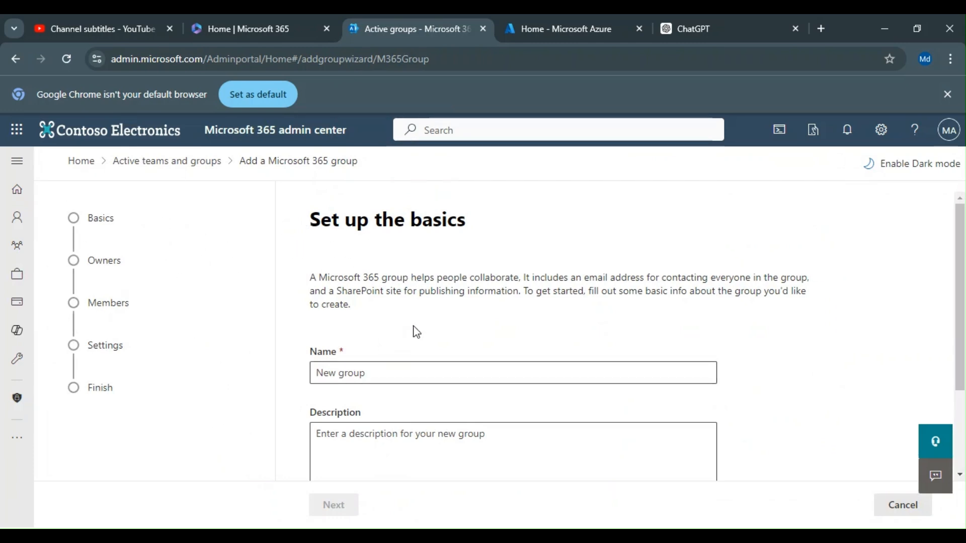
{"action": "scroll", "coordinate": [410, 332], "scroll_direction": "down", "scroll_amount": 3}
{"action": "left_click", "coordinate": [896, 518]}
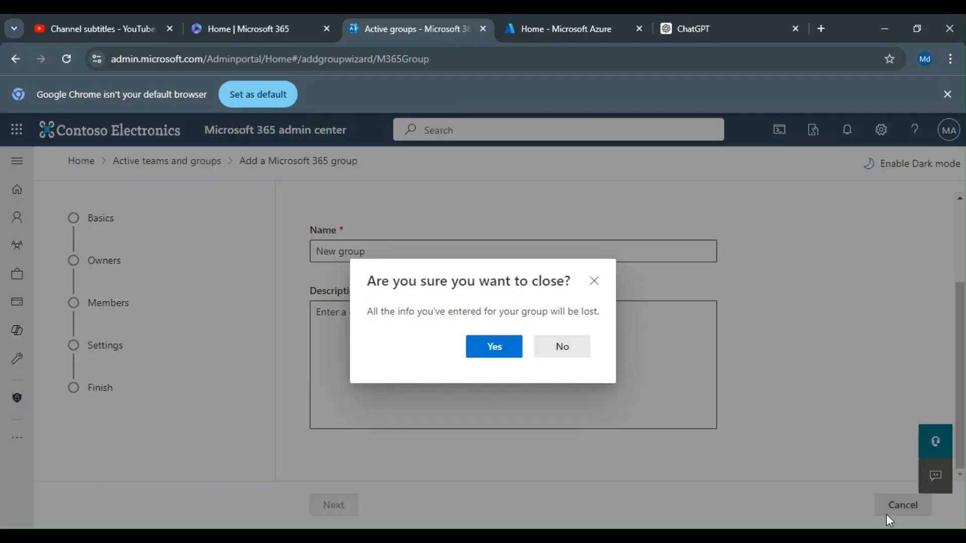
{"action": "left_click", "coordinate": [501, 352]}
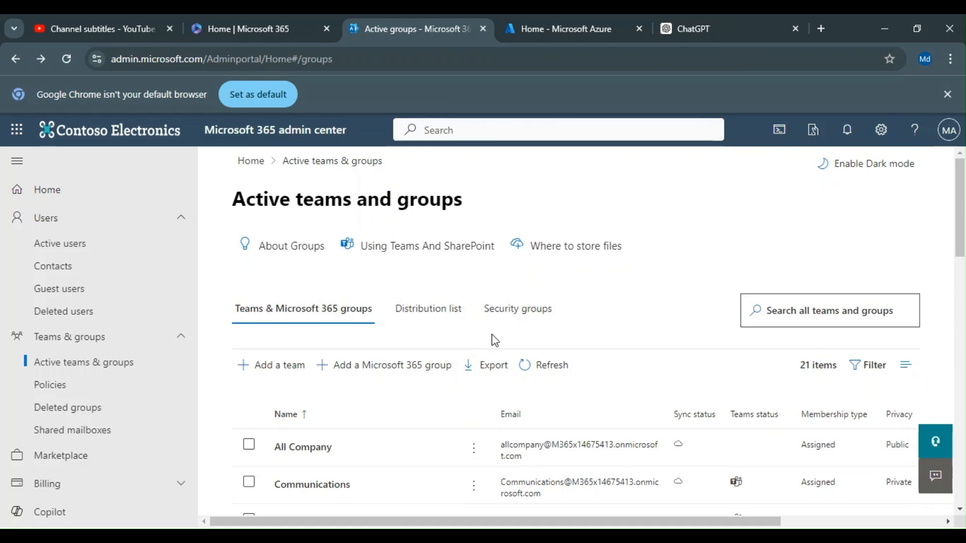
View the distribution lists and the security groups among the active teams and groups.
{"action": "left_click", "coordinate": [425, 309]}
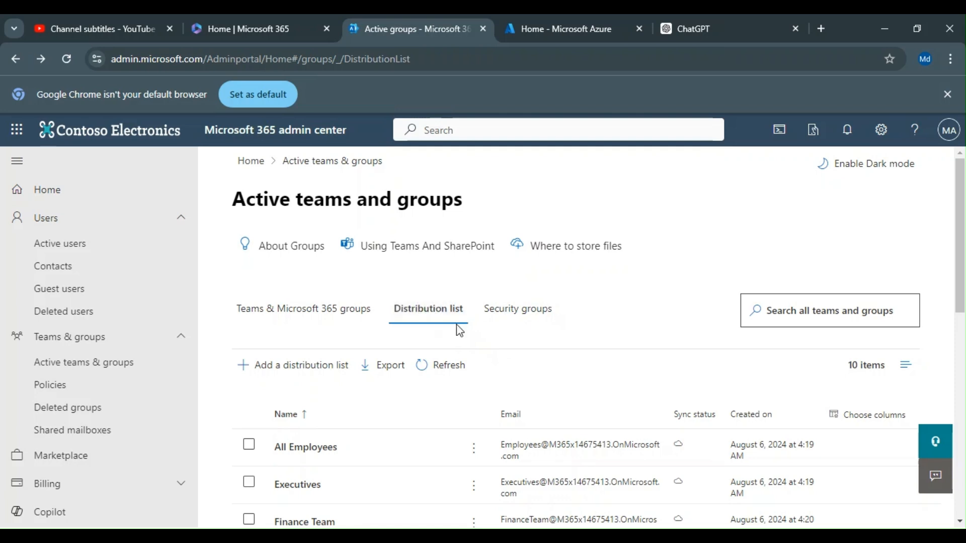
{"action": "left_click", "coordinate": [531, 328]}
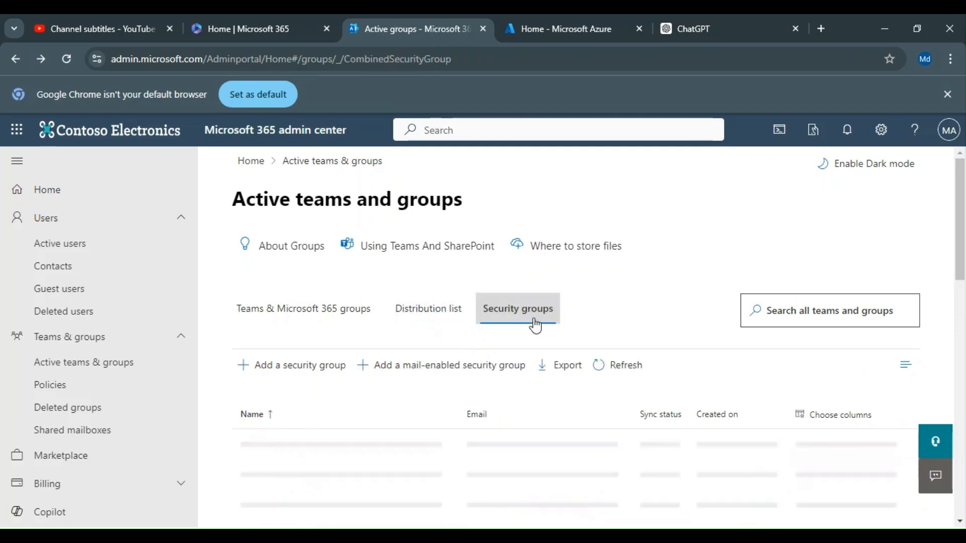